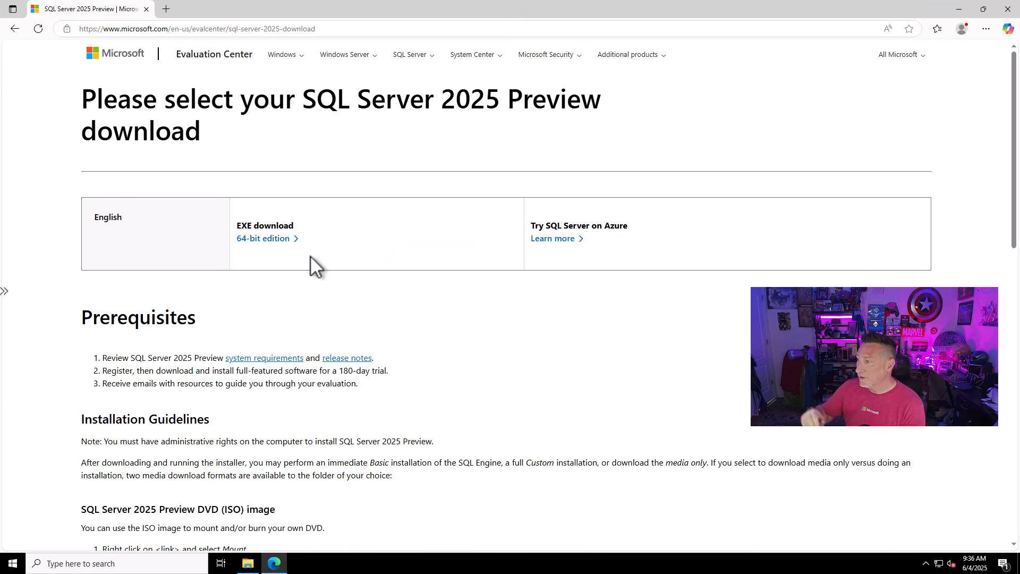
- Download the 64-bit EXE installer for SQL Server 2025 Preview and launch SQL2025-SSEI-Eval from the Downloads folder
click(264, 239)
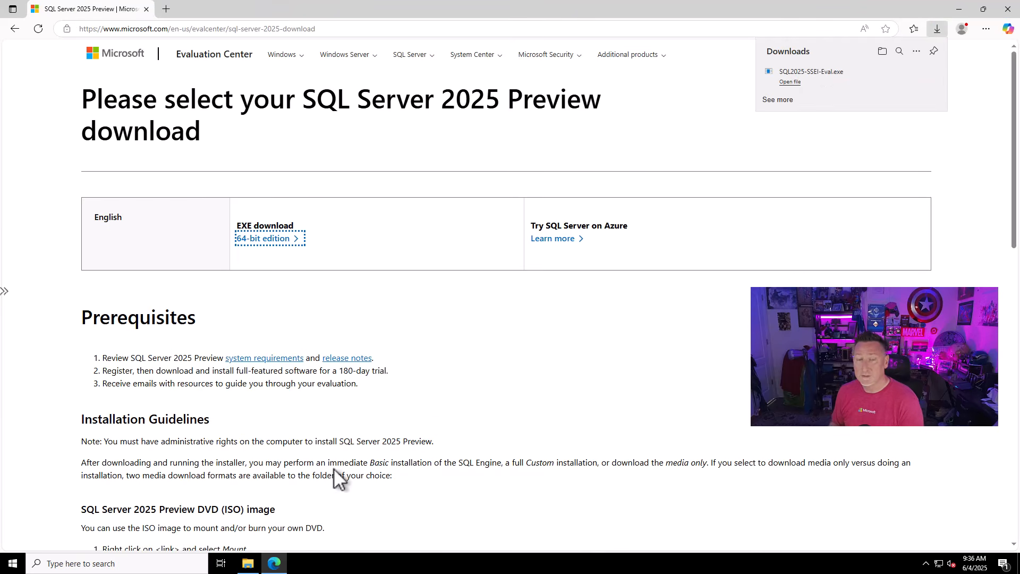
click(248, 567)
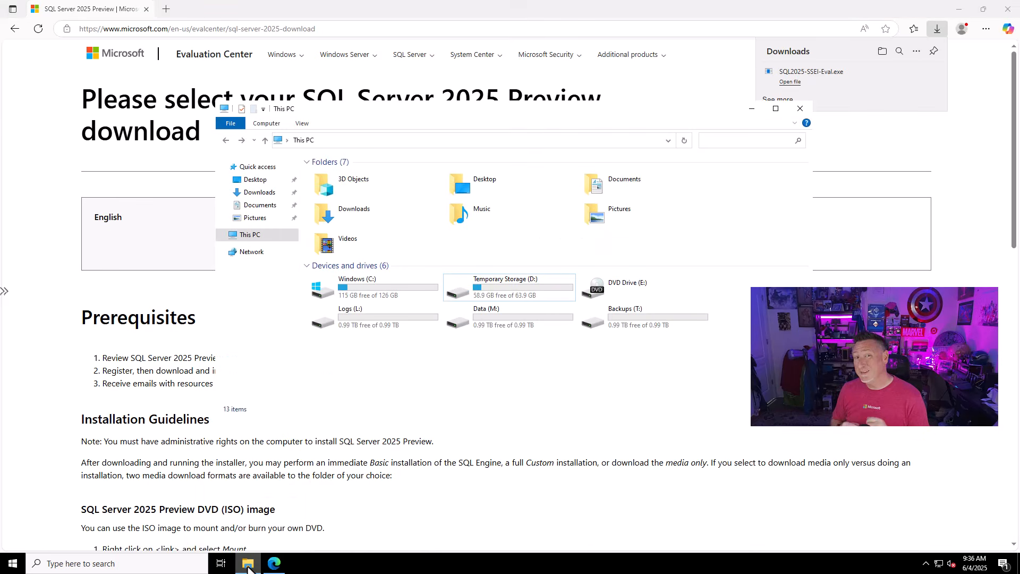
click(253, 192)
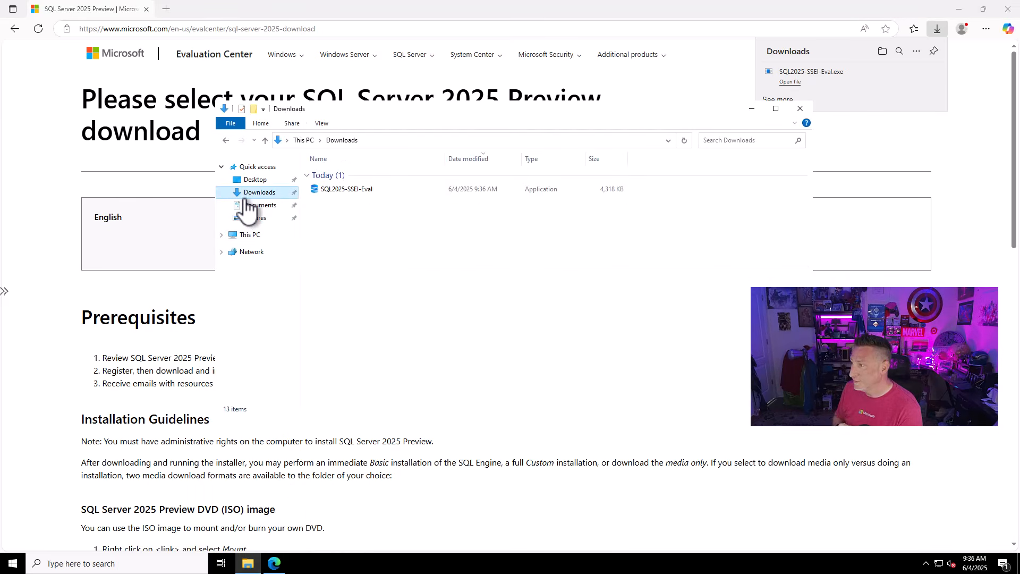
double_click(351, 188)
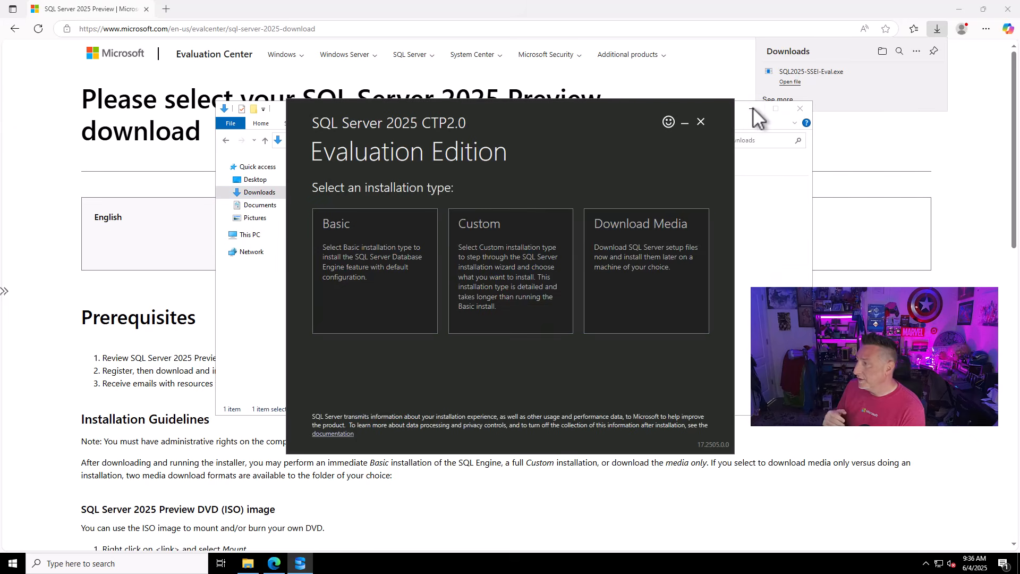
click(752, 109)
click(959, 9)
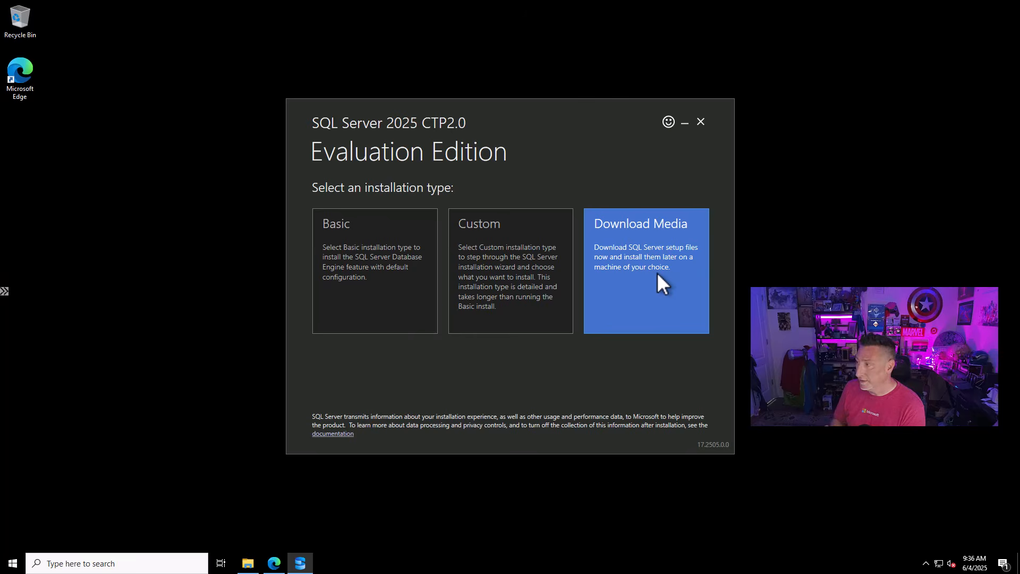
- Download the English SQL Server installation media as an ISO, open its download folder and exit the installer
click(657, 272)
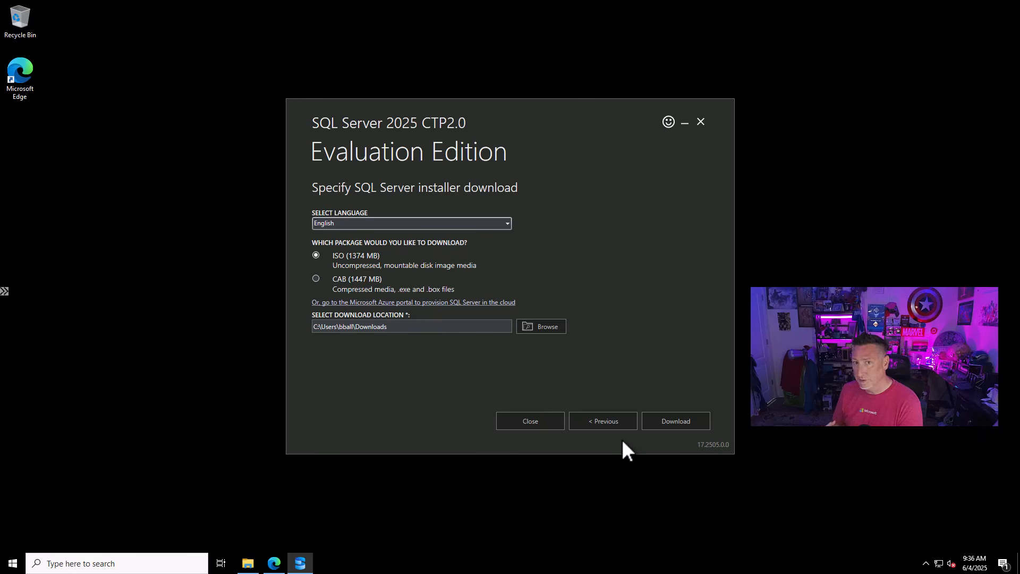
click(675, 425)
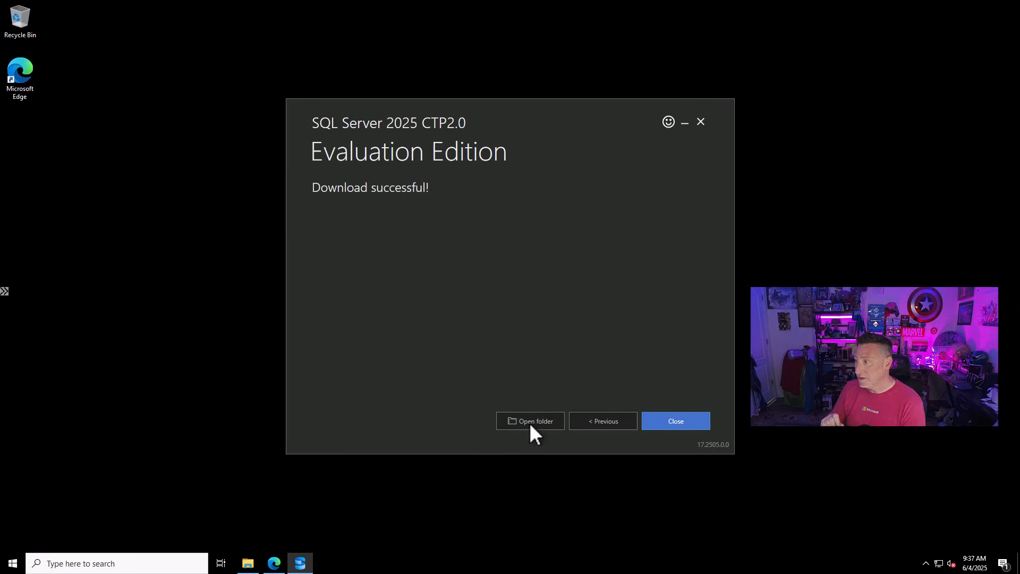
click(530, 422)
click(701, 122)
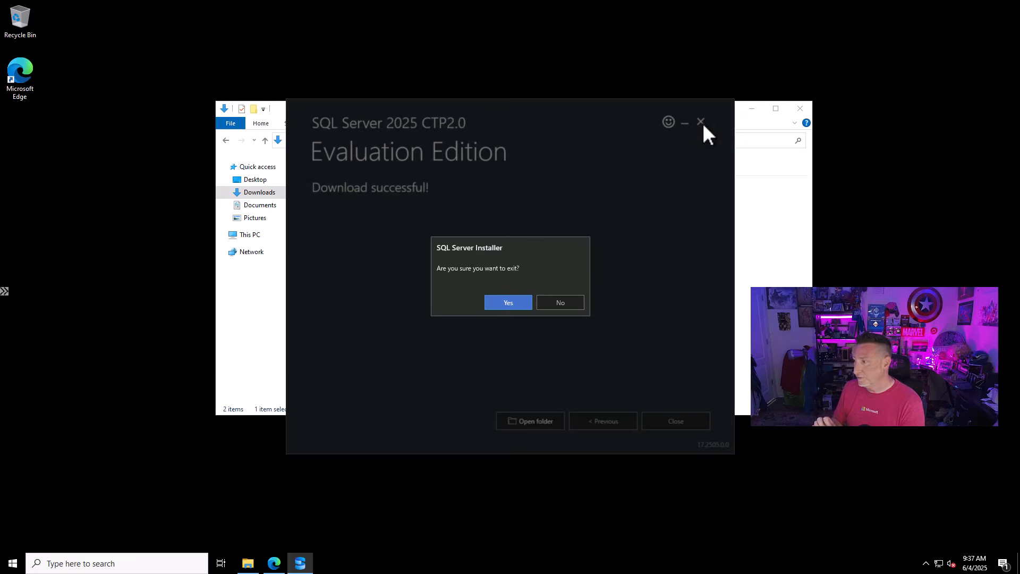
click(484, 299)
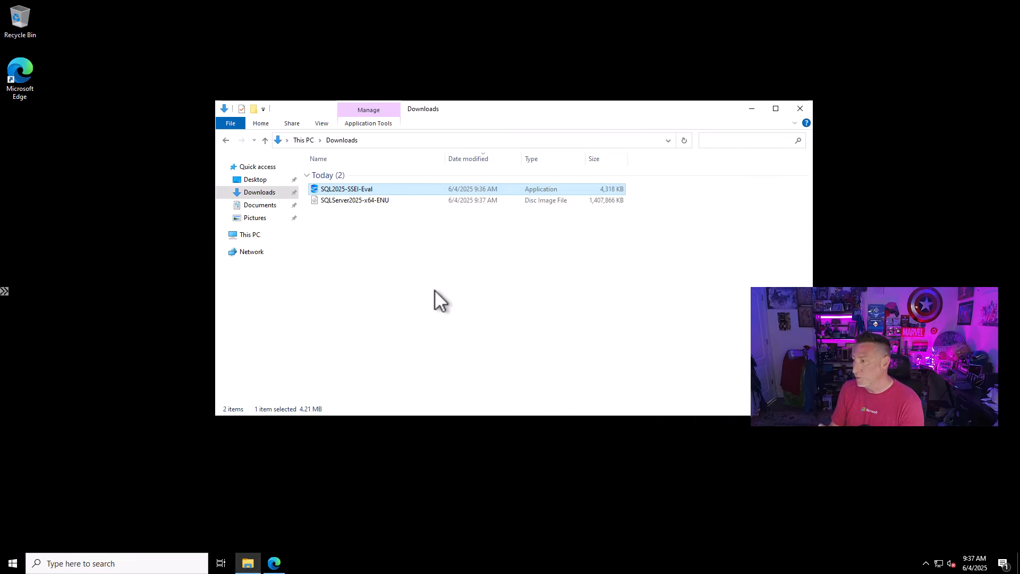
- Mount the SQLServer2025-x64-ENU disc image and run setup from it
double_click(363, 200)
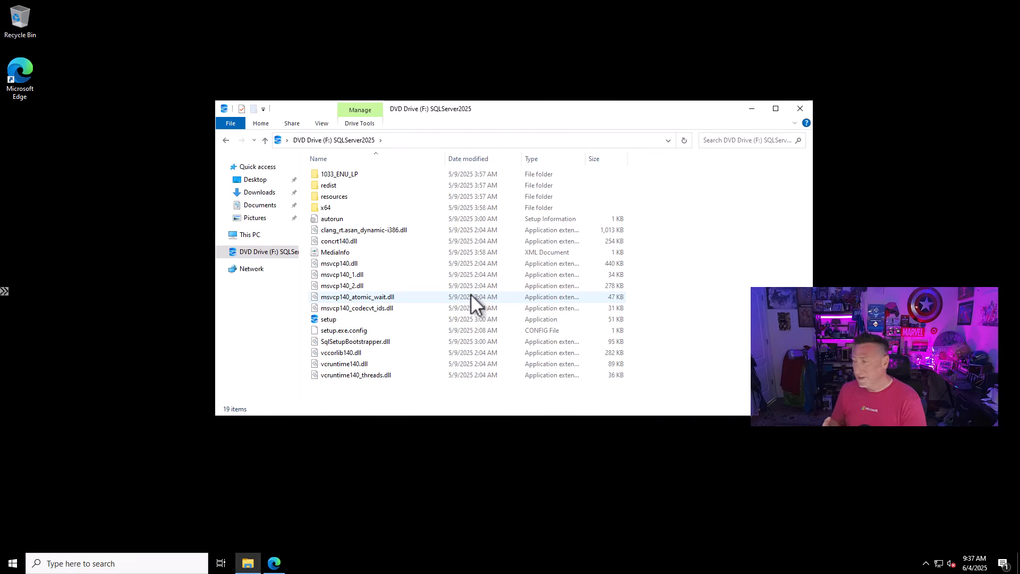
click(325, 320)
double_click(325, 320)
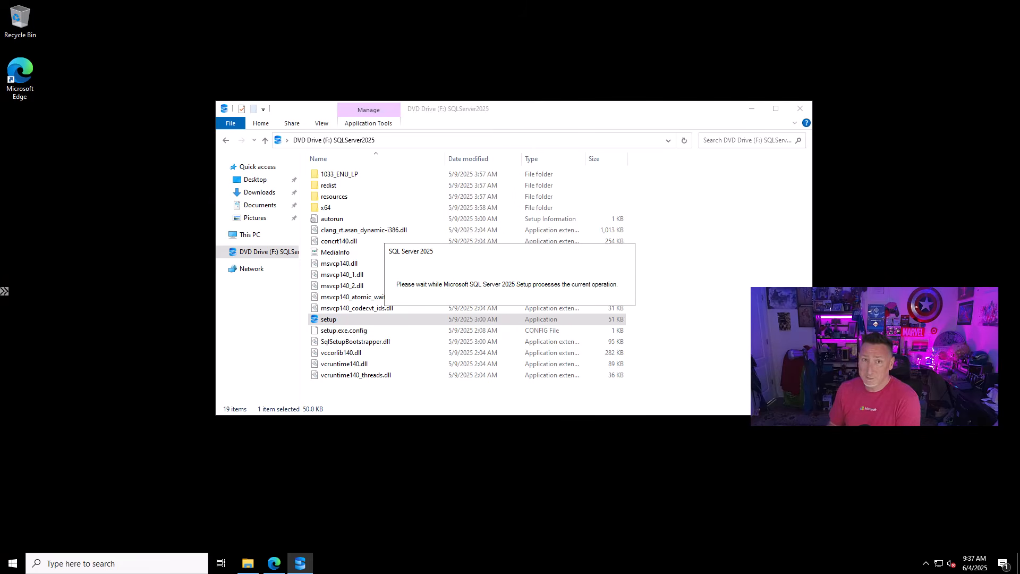
click(752, 108)
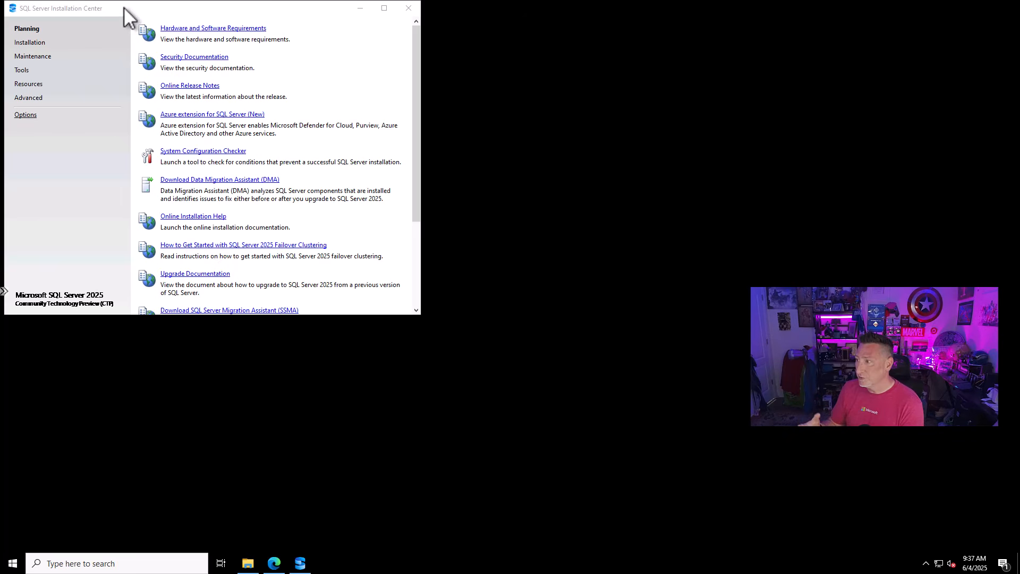
- Start a new SQL Server standalone installation from the Installation Center
drag(210, 10, 460, 80)
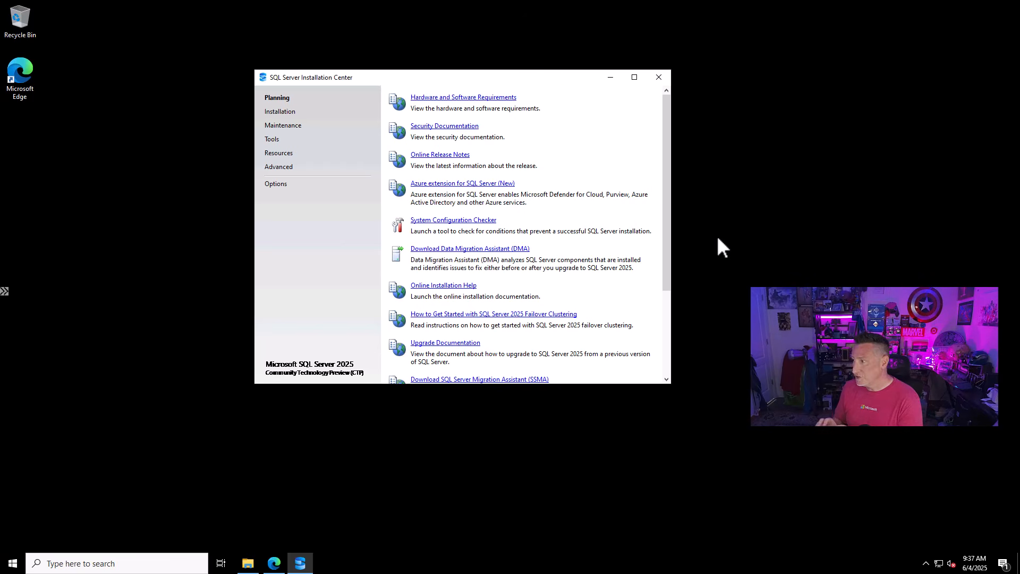
drag(666, 272, 673, 329)
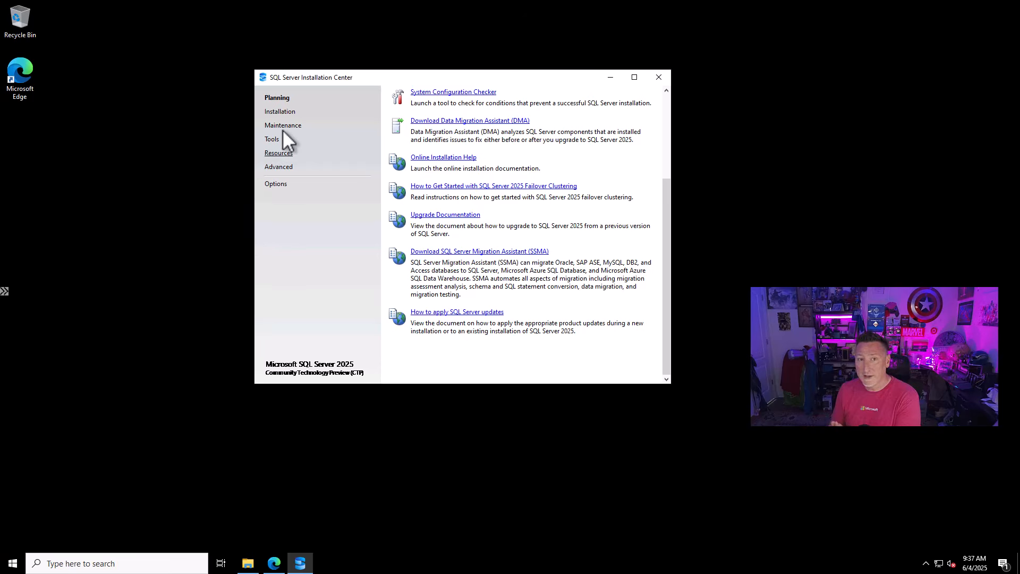
click(286, 113)
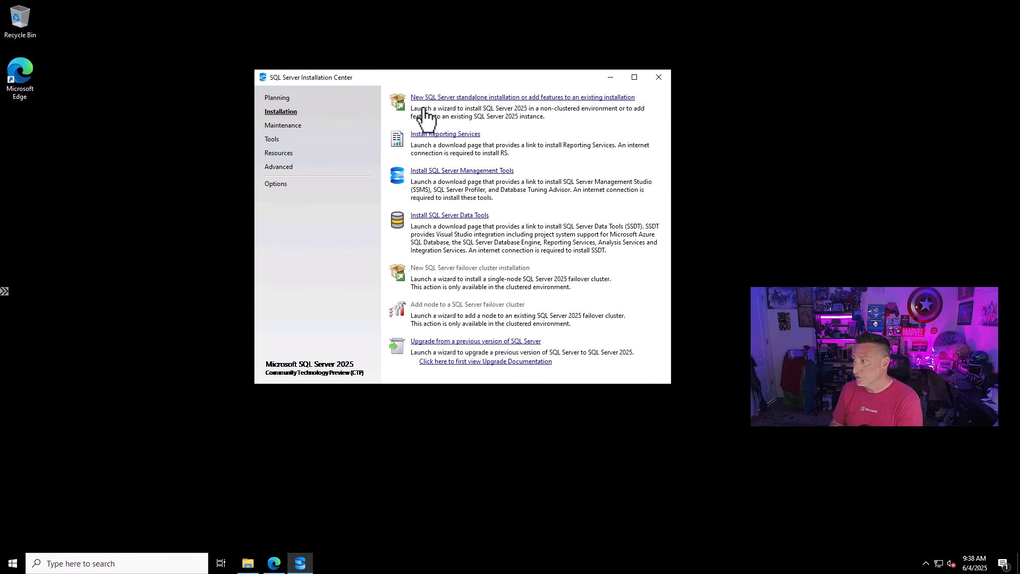
click(578, 96)
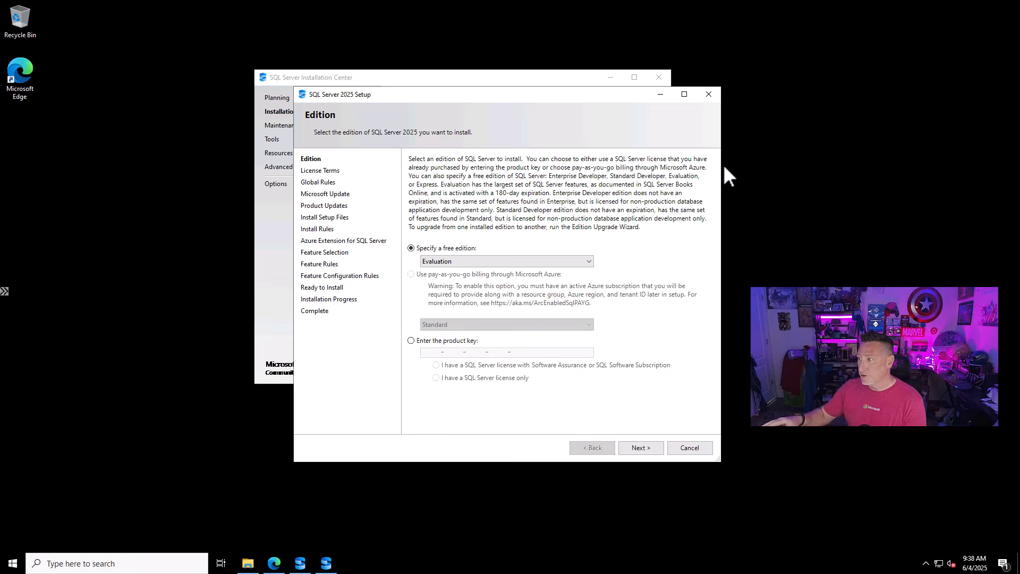
click(609, 79)
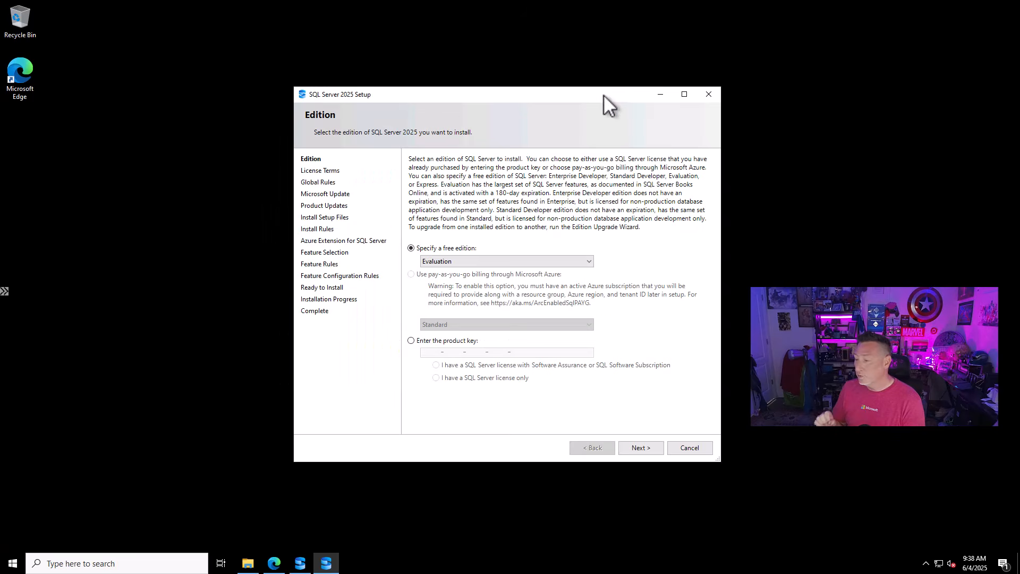
- Choose Enterprise Developer as the free edition to install and continue to the license terms
click(553, 255)
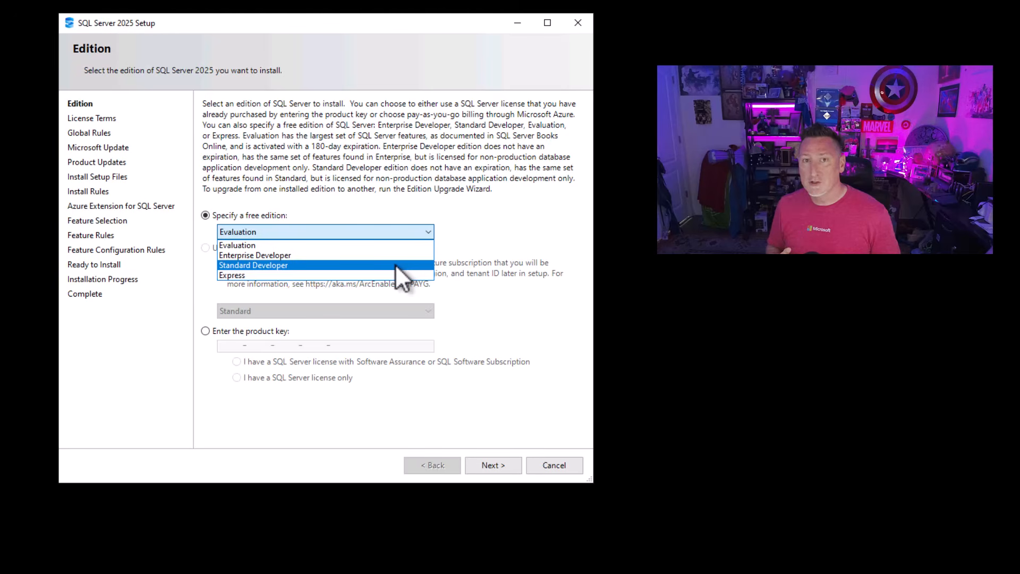
click(397, 255)
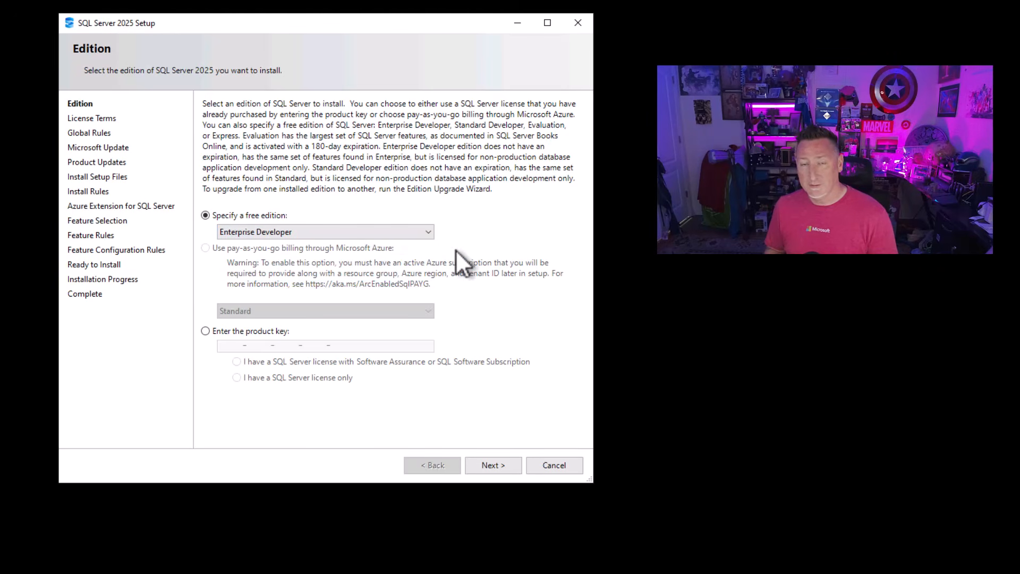
click(504, 470)
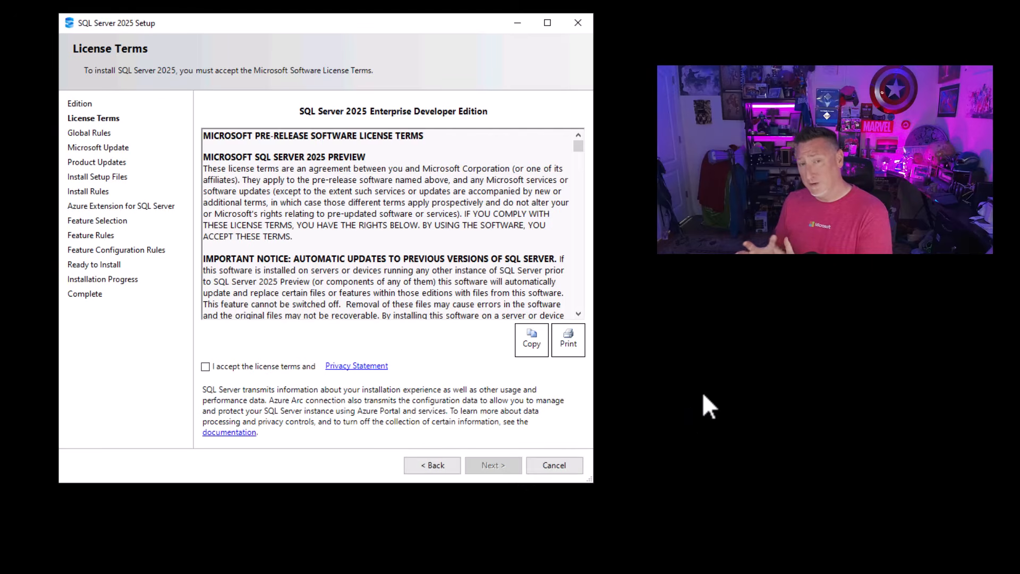
- Accept the license terms, continue with Microsoft Update checks enabled, and proceed past the install rules
click(206, 367)
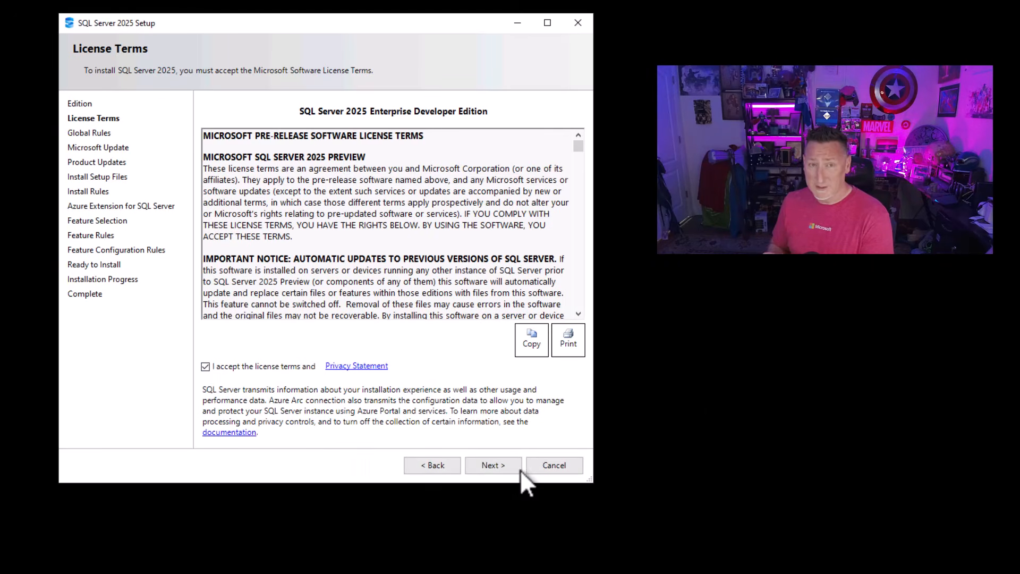
click(502, 470)
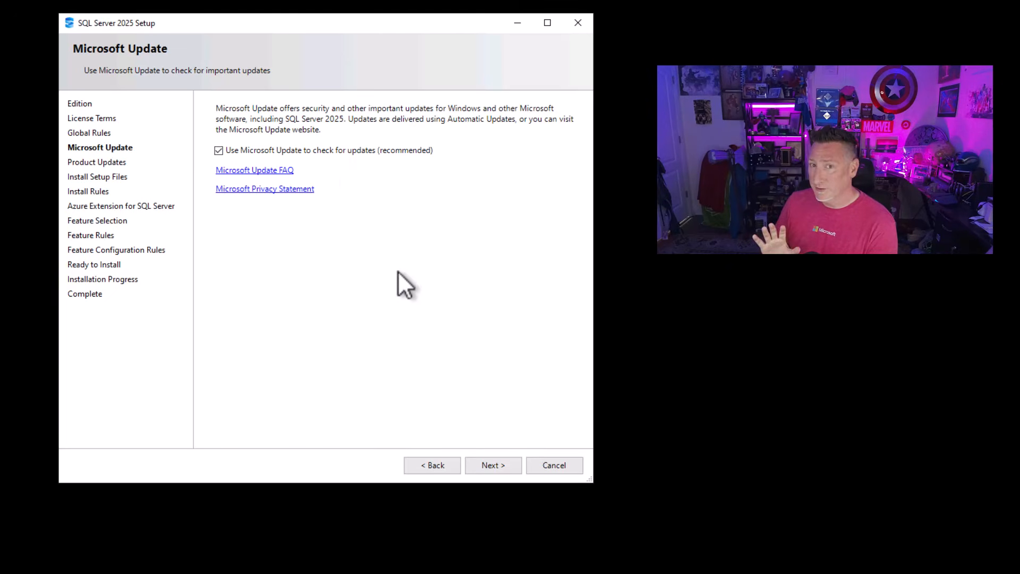
click(491, 465)
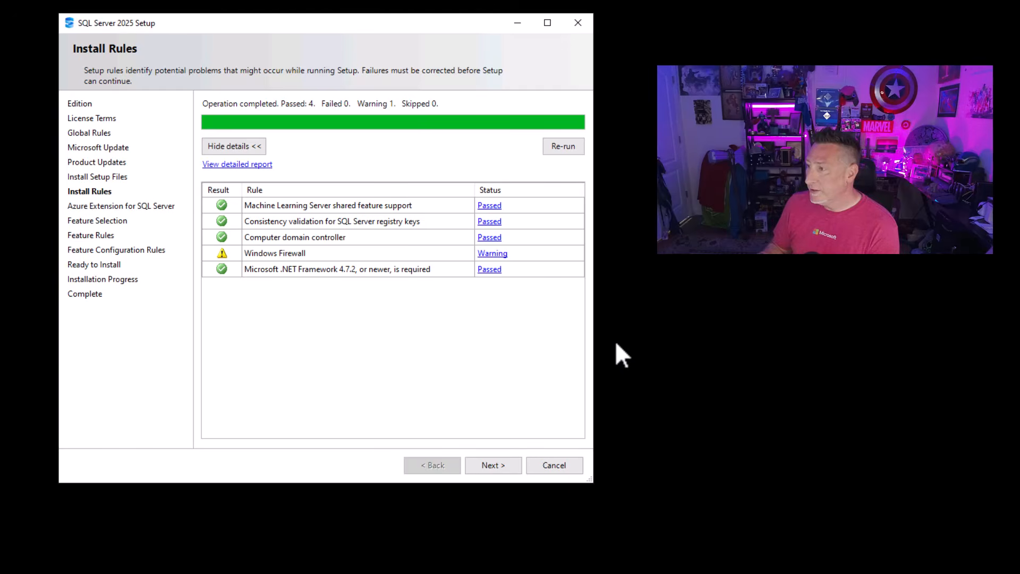
click(501, 471)
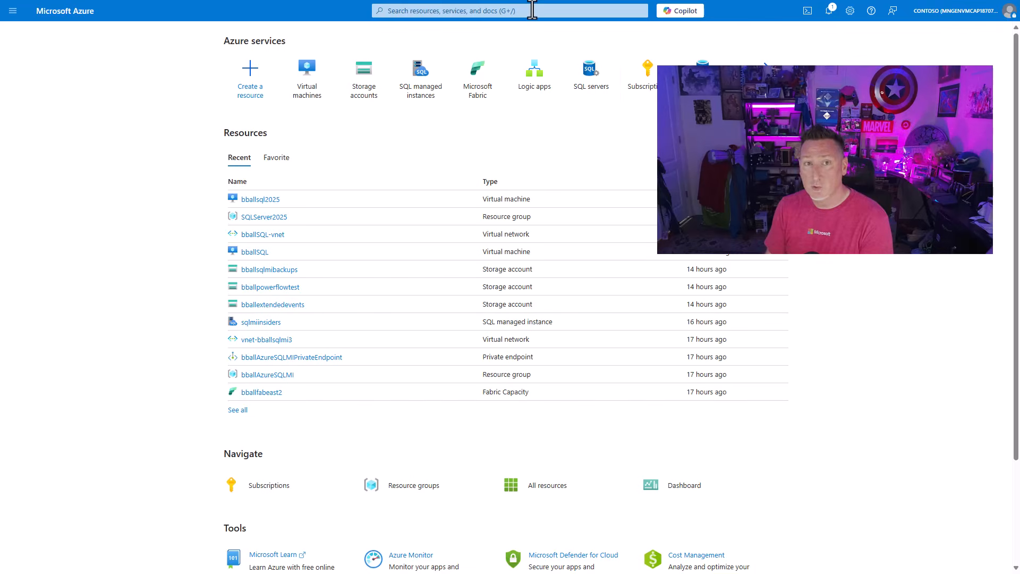
- In the Azure portal, search for "entra", open Microsoft Entra ID and go to its app registrations
click(589, 10)
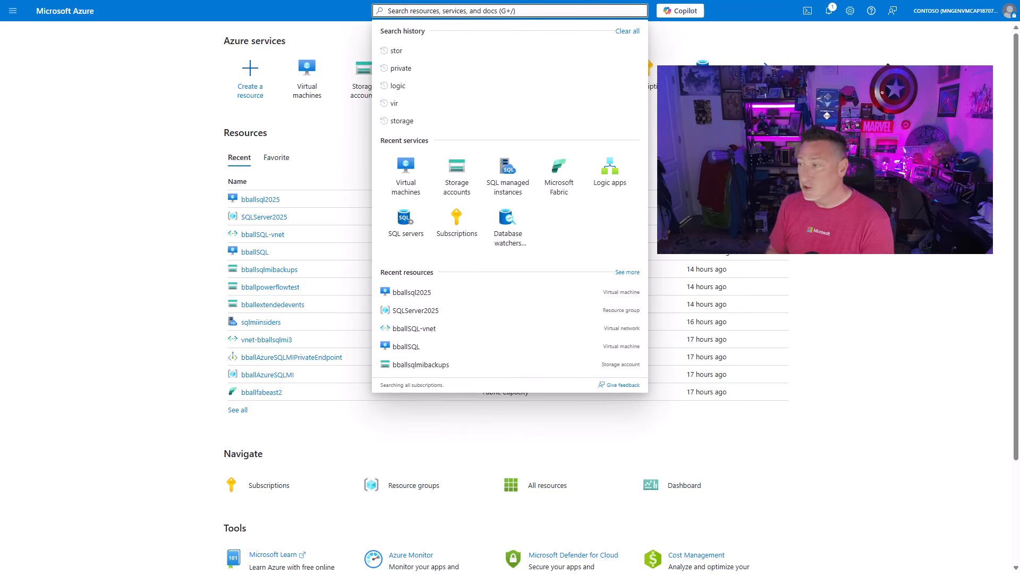
text(entra)
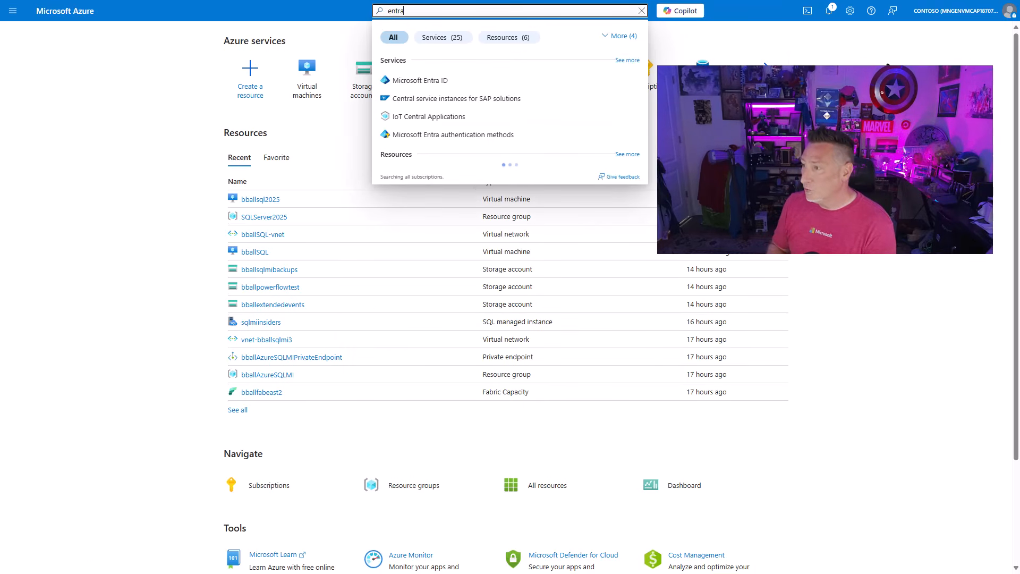
click(447, 80)
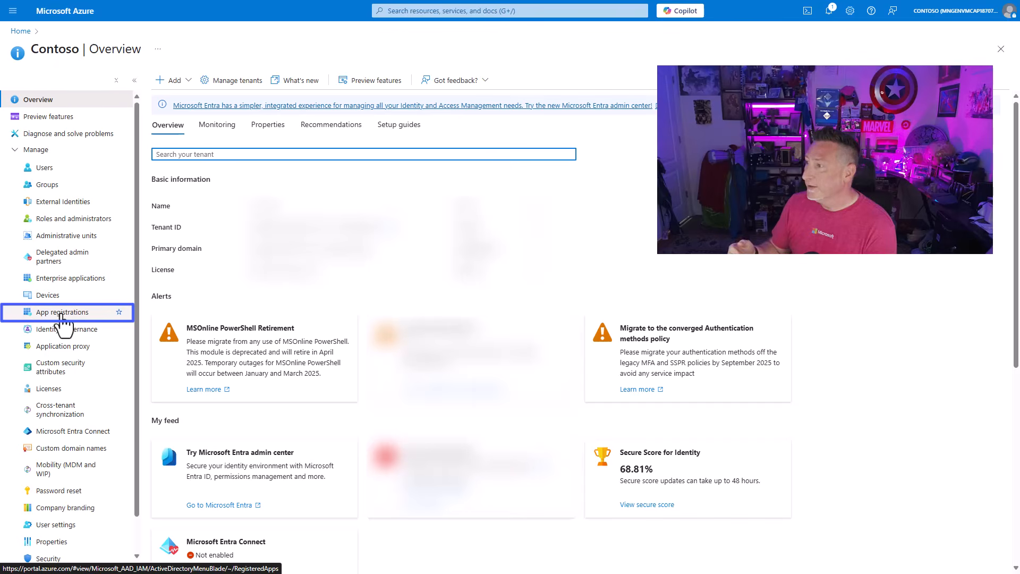
click(62, 313)
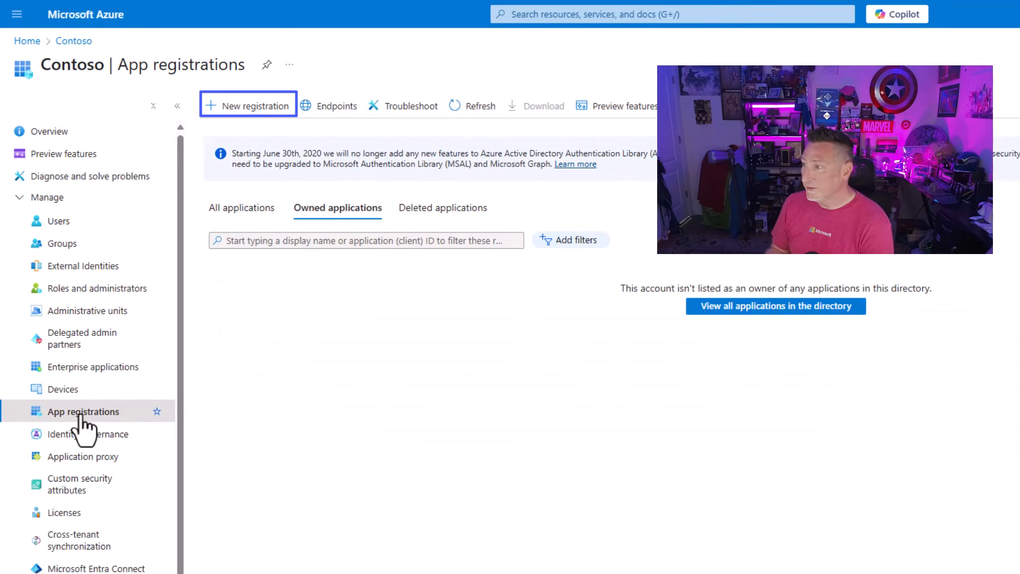
- Register a single-tenant application named sql-server-2025 and copy its application (client) ID
click(244, 105)
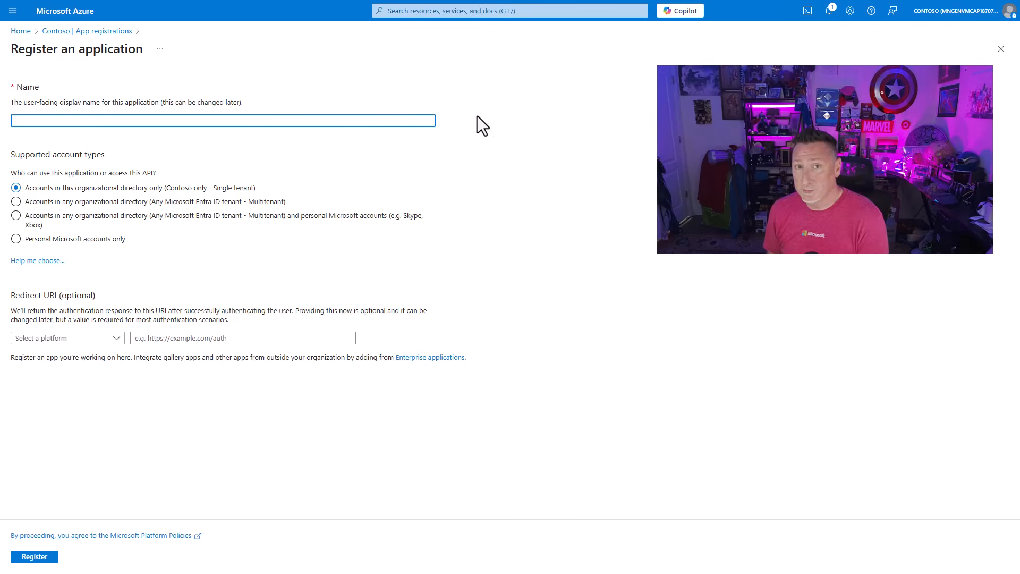
text(sql-server-2025)
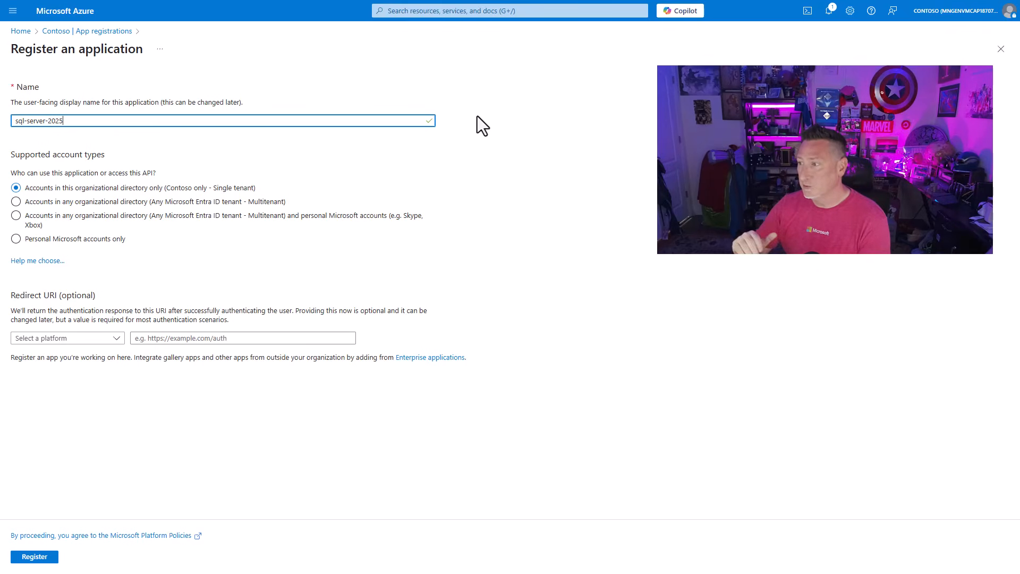
click(35, 558)
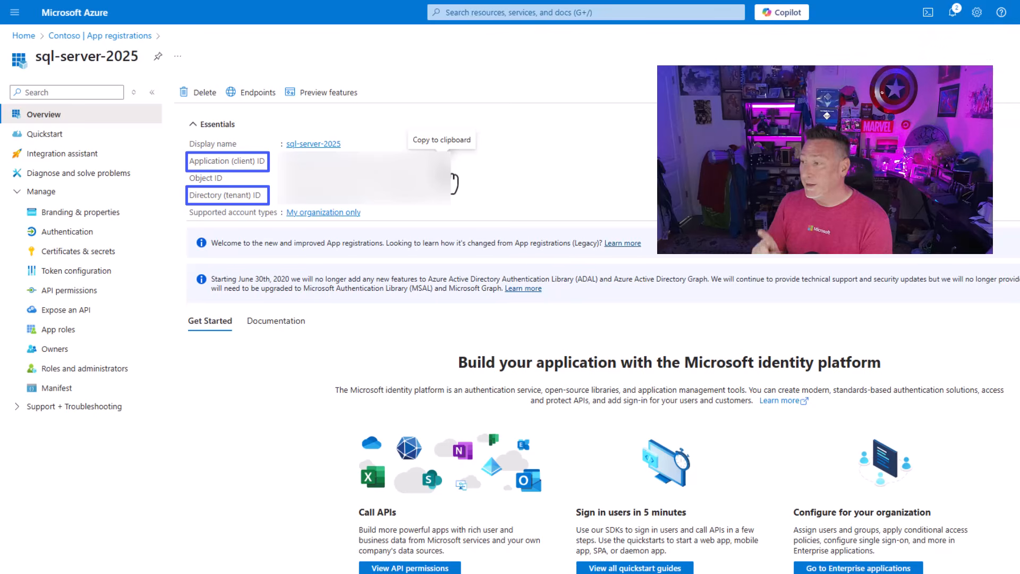
click(441, 160)
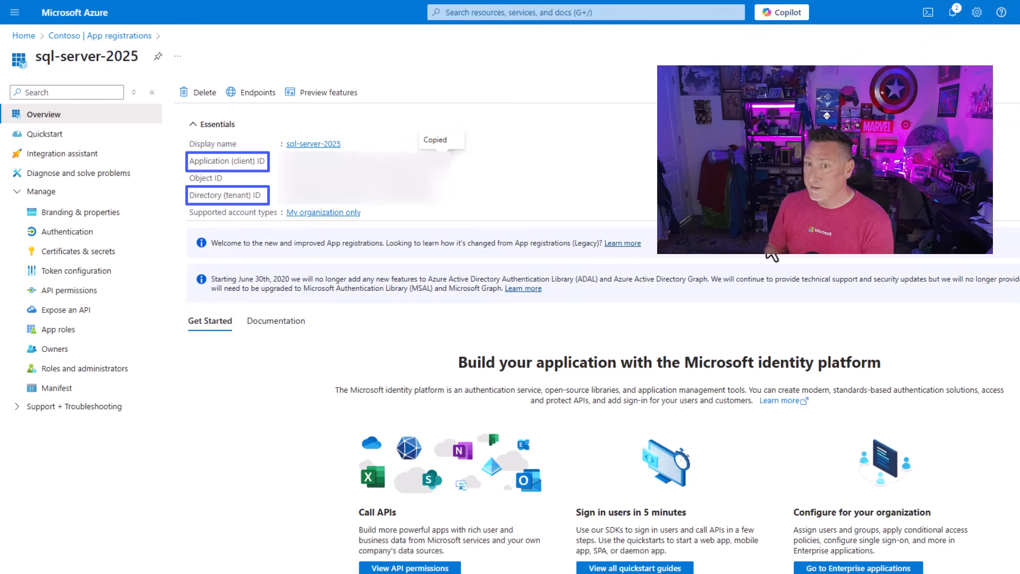
- Create a client secret described as sql-server-2025-01 with the recommended 180-day expiry and copy its value
click(66, 254)
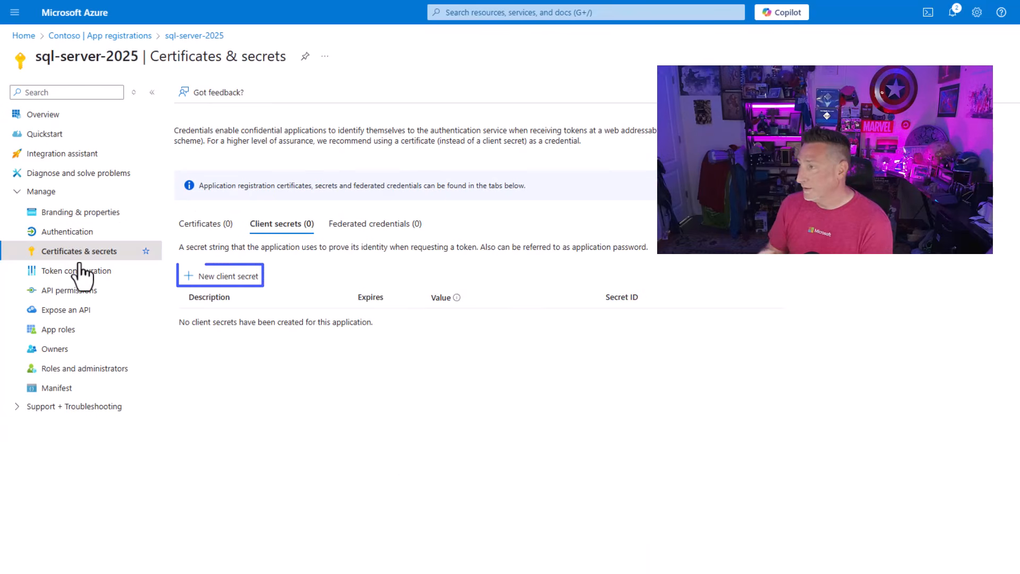
click(190, 286)
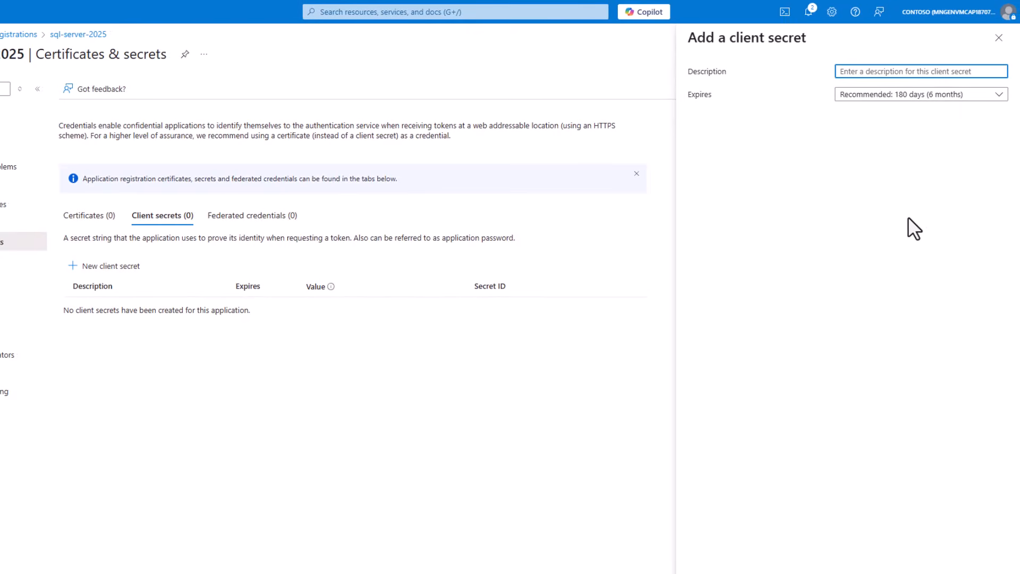
text(sql-server-2025-01)
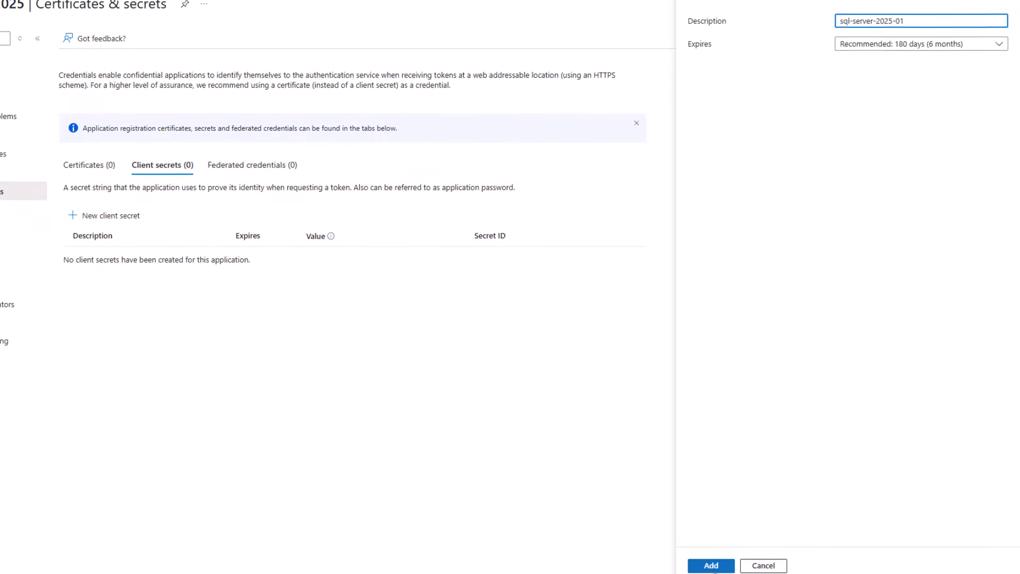
click(711, 566)
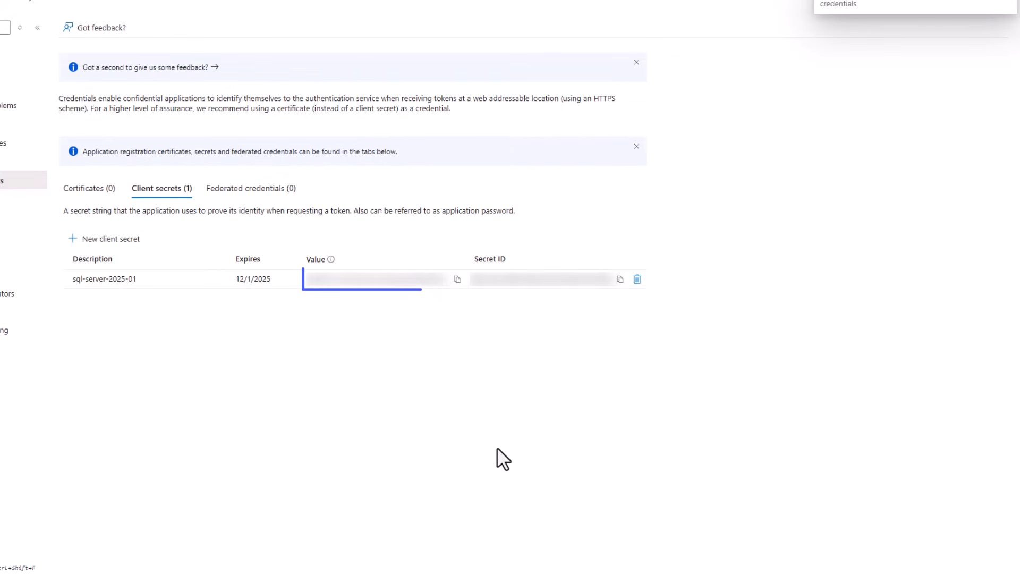
click(457, 279)
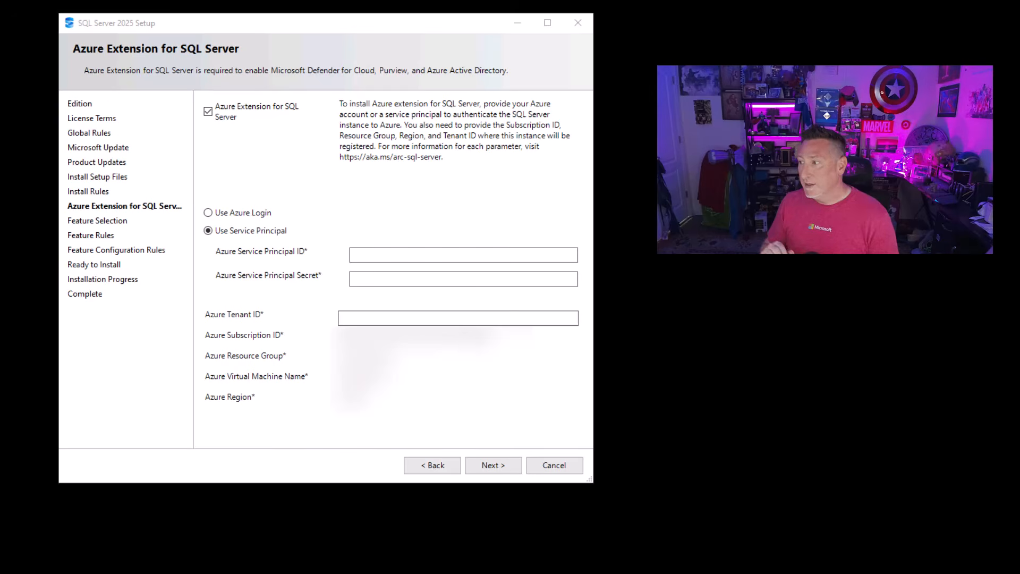
- In SQL Server 2025 Setup, paste the Azure service principal ID, the service principal secret and the Azure tenant ID
click(382, 254)
key(ctrl+v)
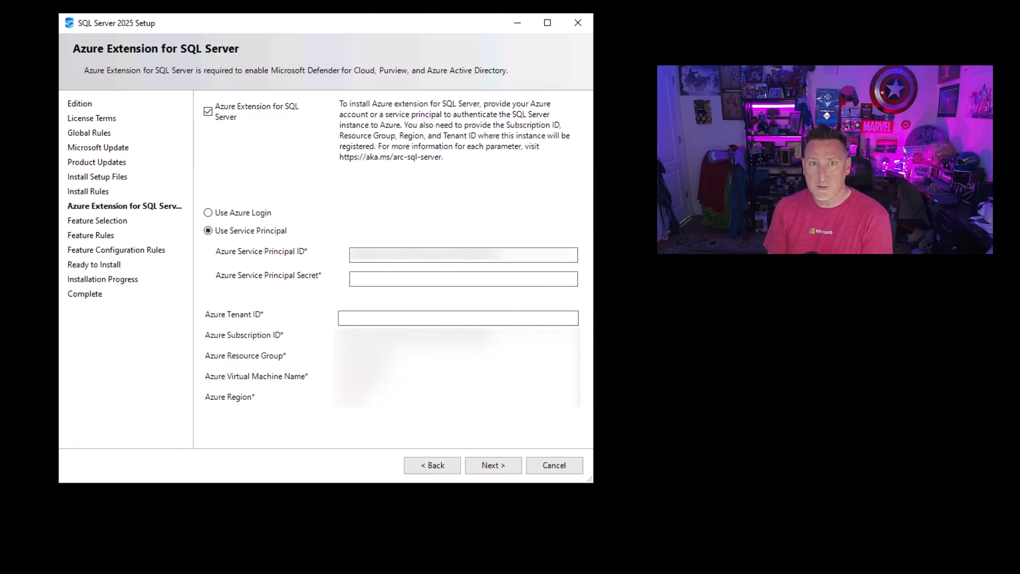
click(386, 278)
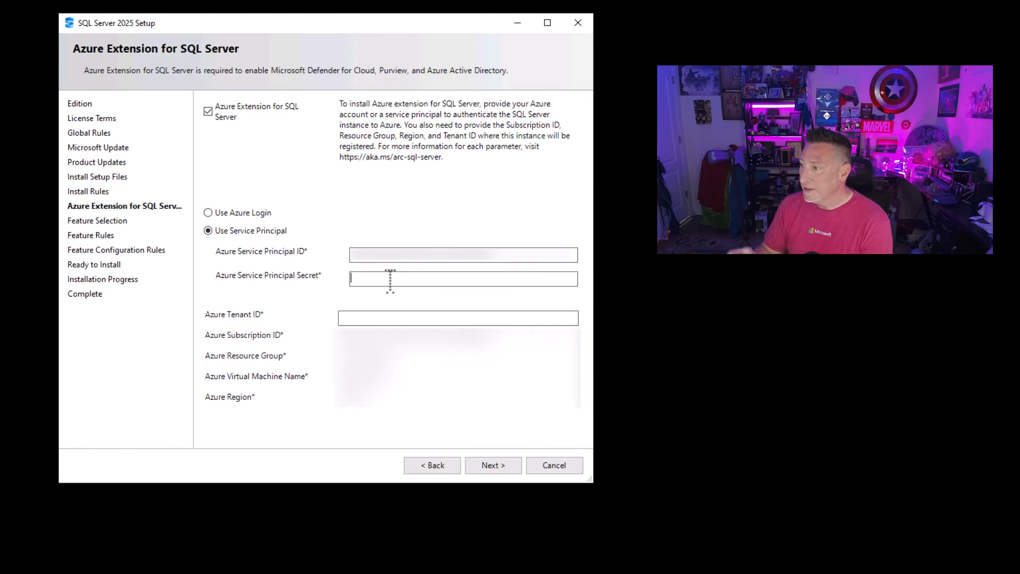
key(ctrl+v)
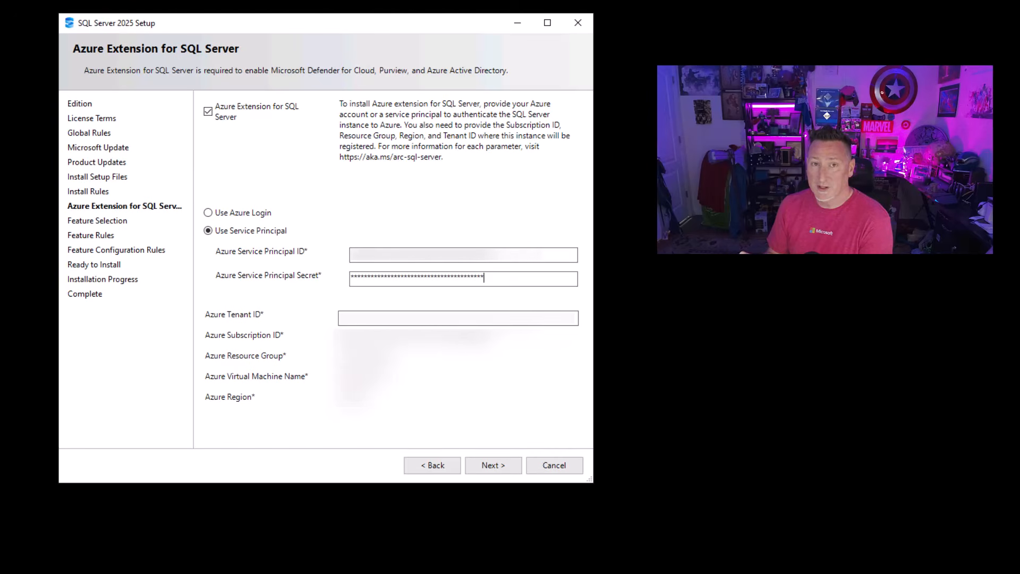
click(424, 322)
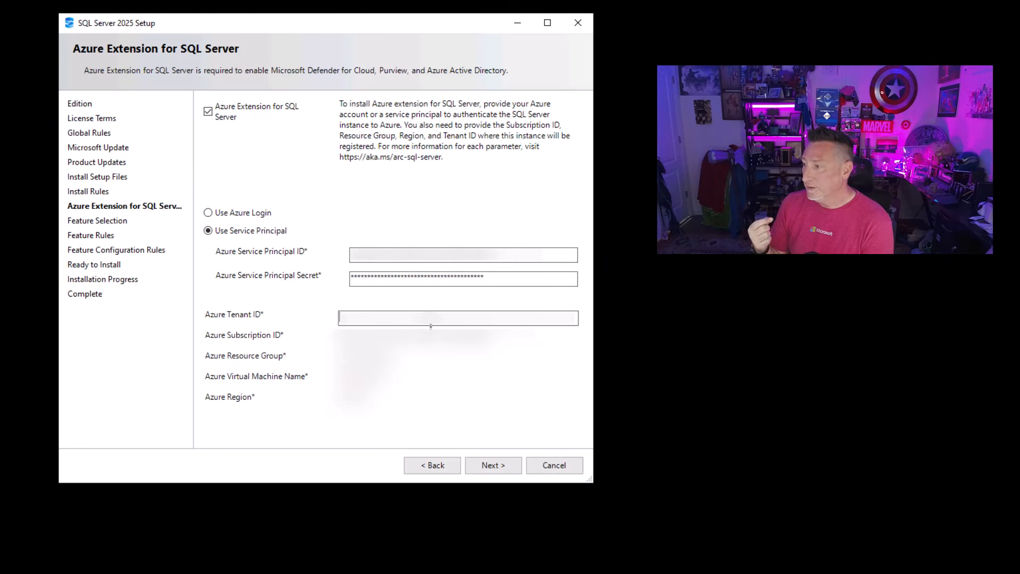
key(ctrl+v)
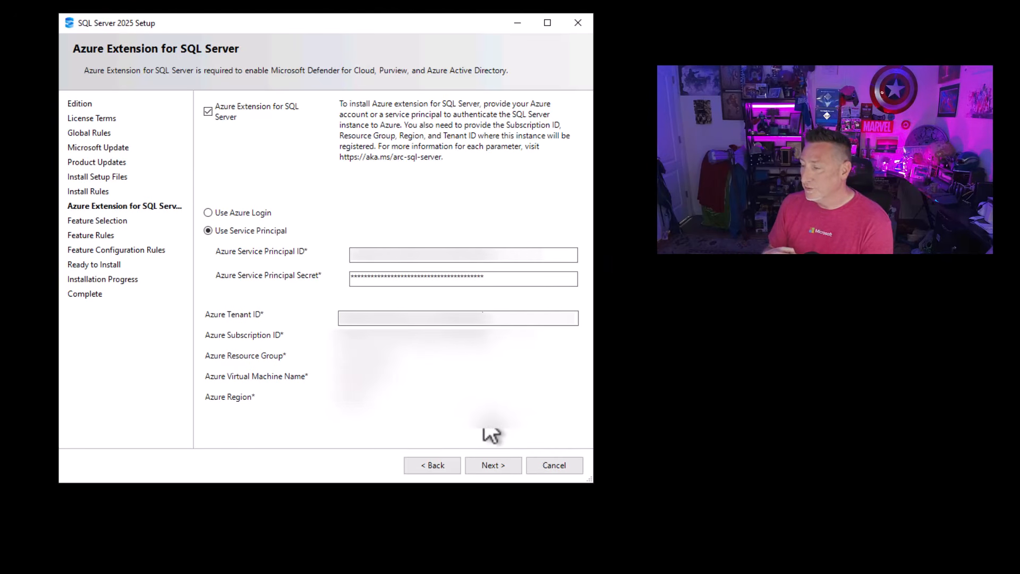
- Switch the Azure extension's authentication to Azure Login, dismiss the account sign-in window and continue to feature selection
click(238, 213)
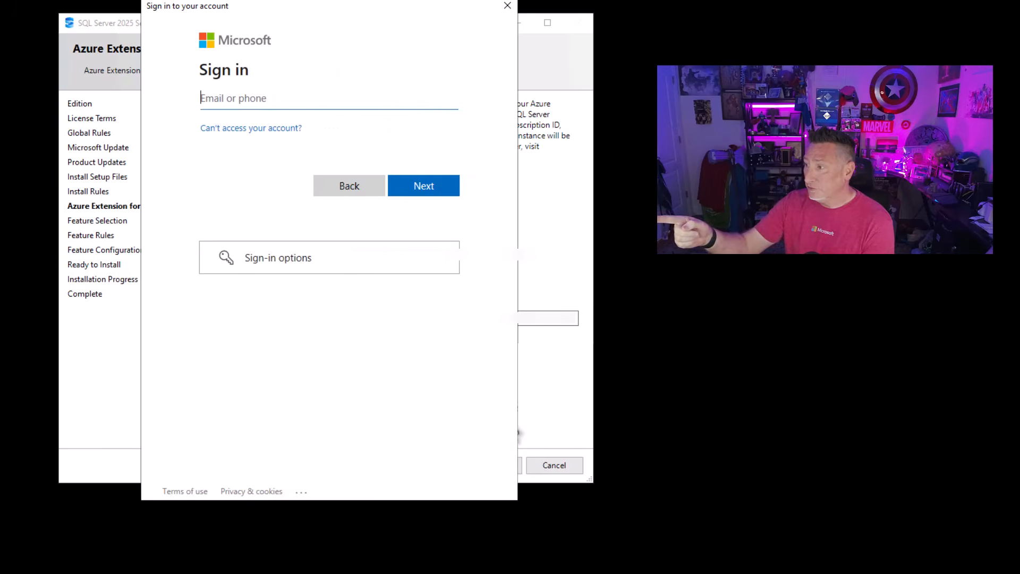
key(Escape)
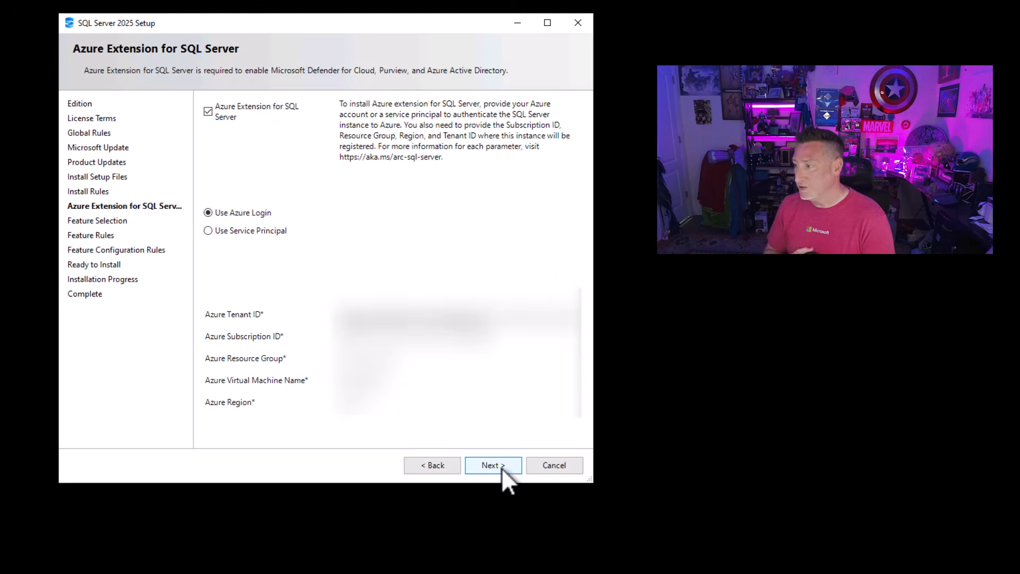
click(502, 468)
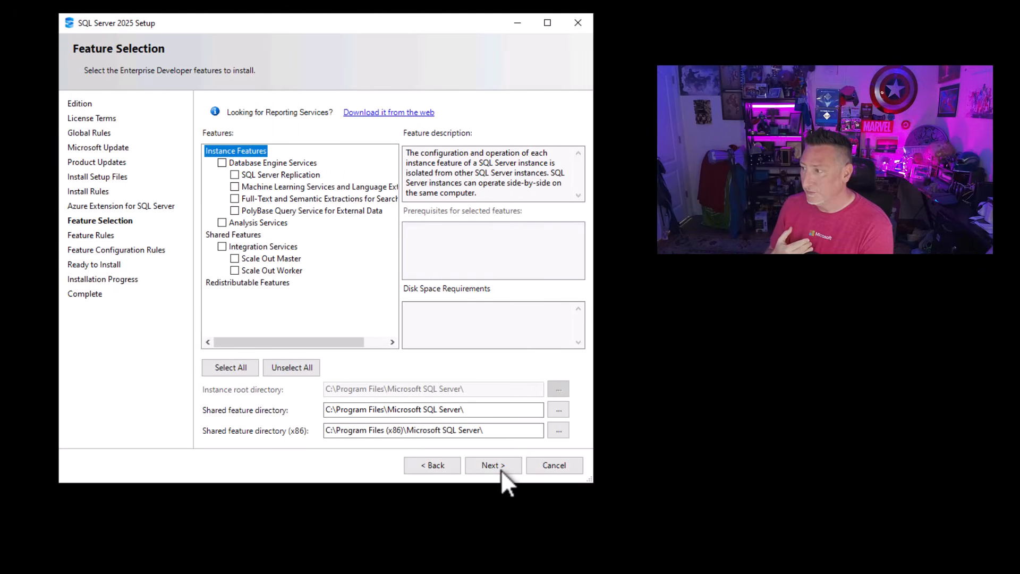
- Select Database Engine Services with SQL Server Replication, Full-Text and Semantic Extractions, and PolyBase Query Service, and continue to instance configuration
click(222, 163)
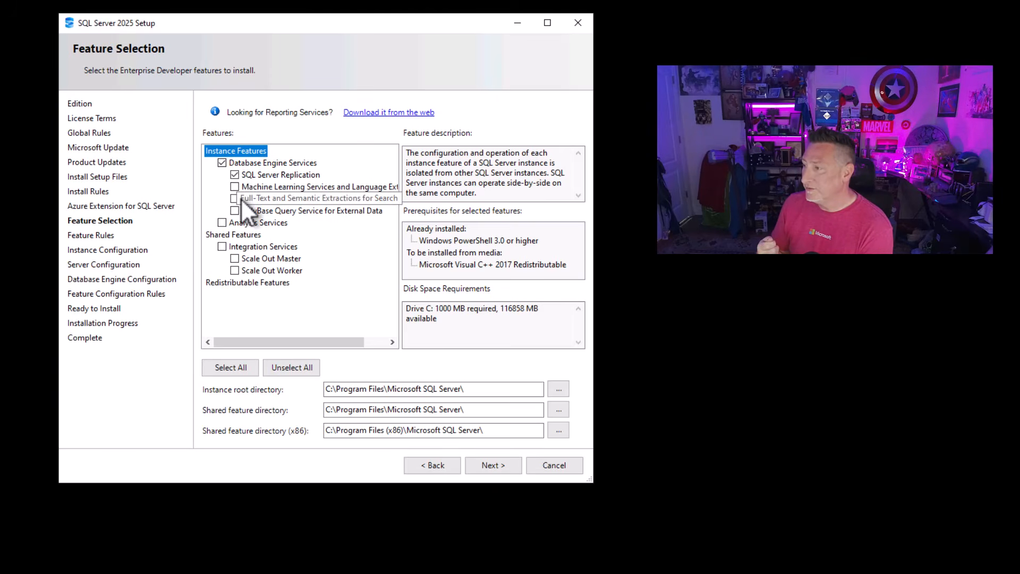
click(234, 199)
click(235, 211)
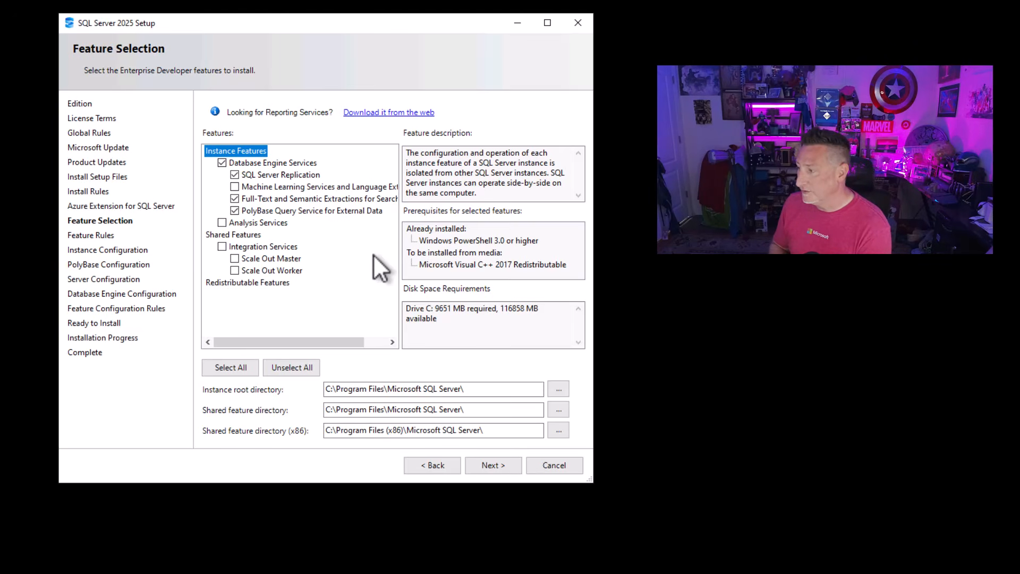
click(489, 465)
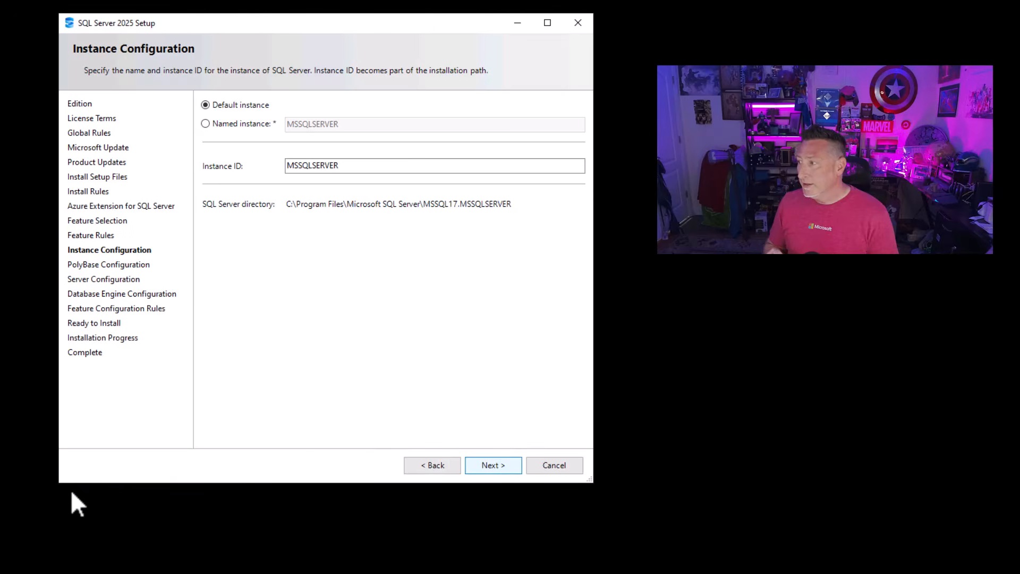
- Search Windows for "computer", open Computer Management and display the local Users list
click(153, 555)
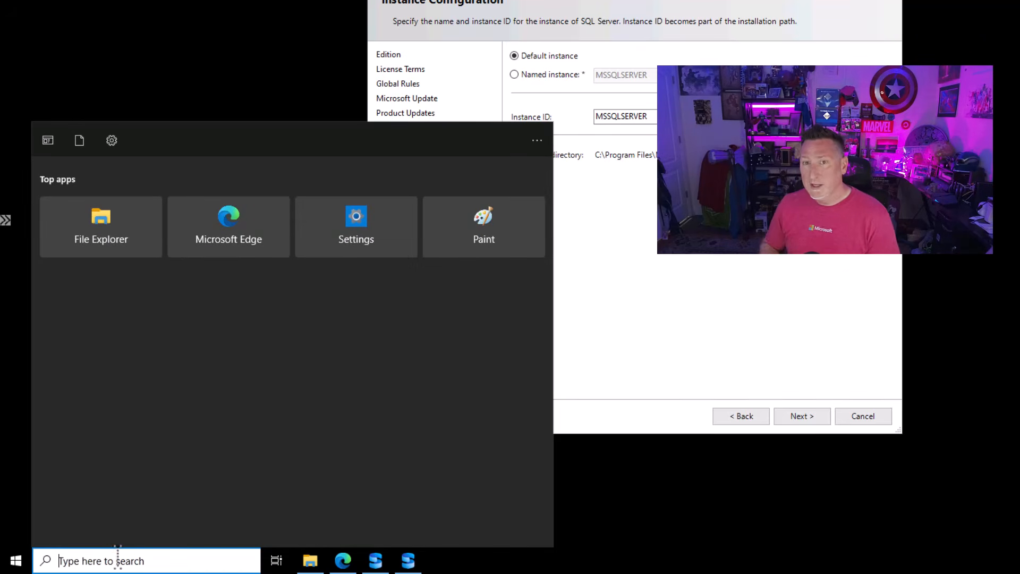
text(computer)
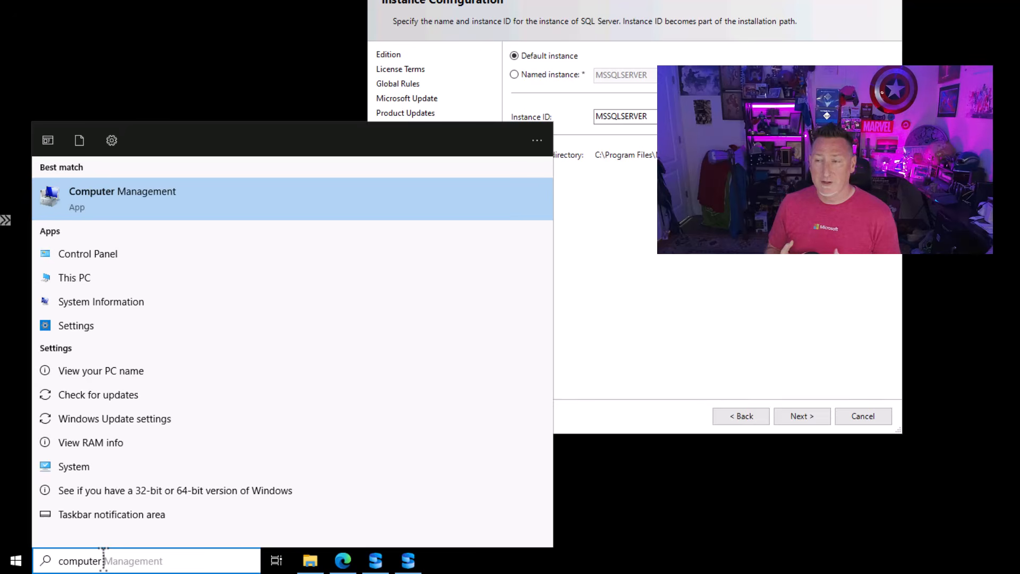
click(151, 199)
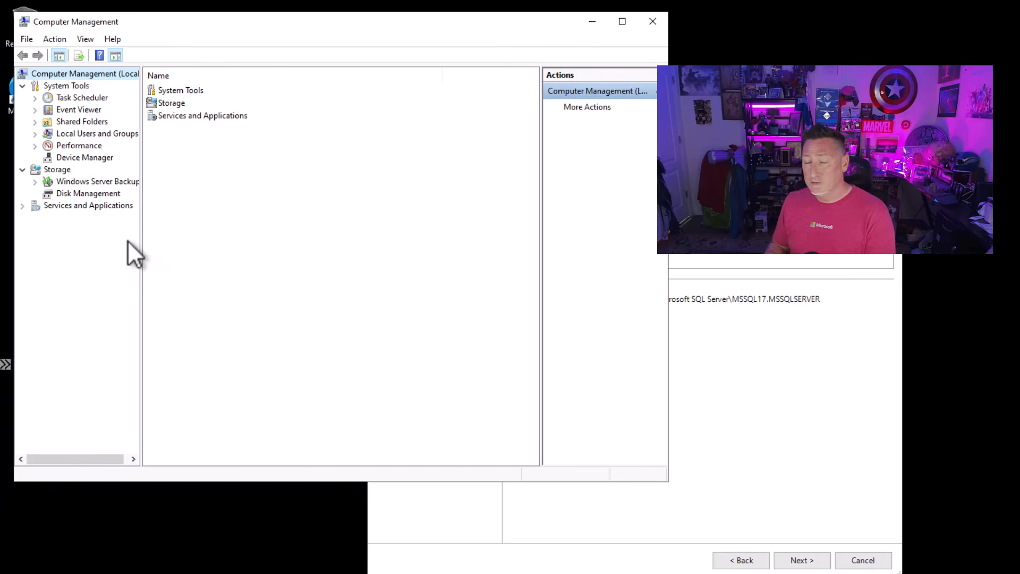
click(36, 134)
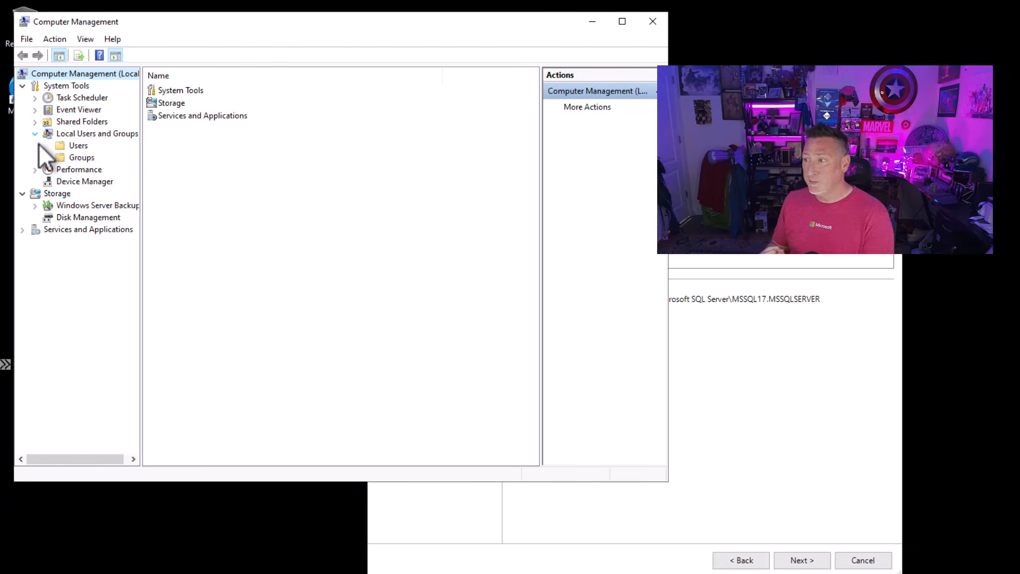
click(68, 146)
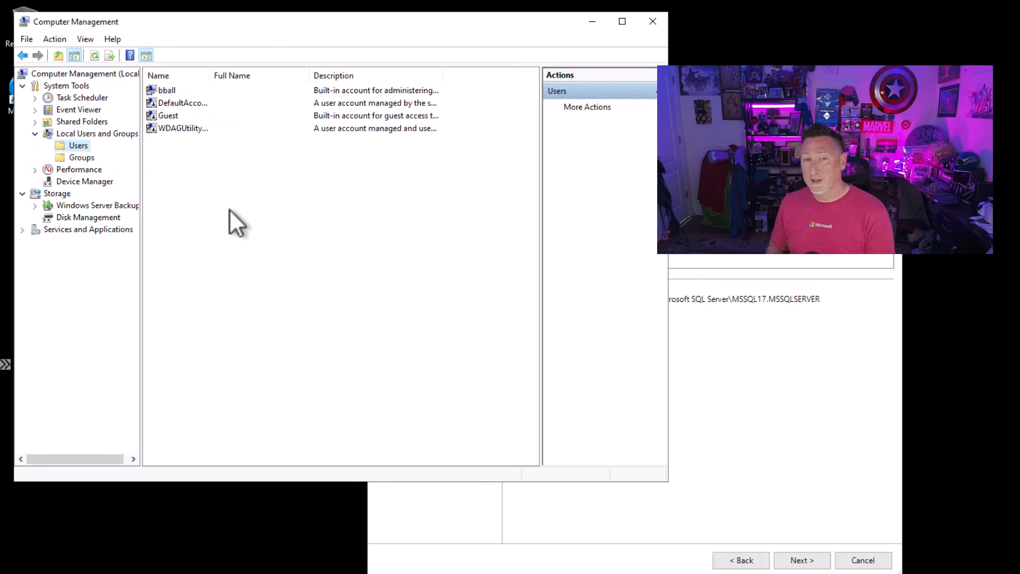
- Start a new local user named s-sqlserver, with no forced password change at next logon and password changes by the user disallowed
right_click(228, 210)
click(248, 216)
text(s-sqlserver)
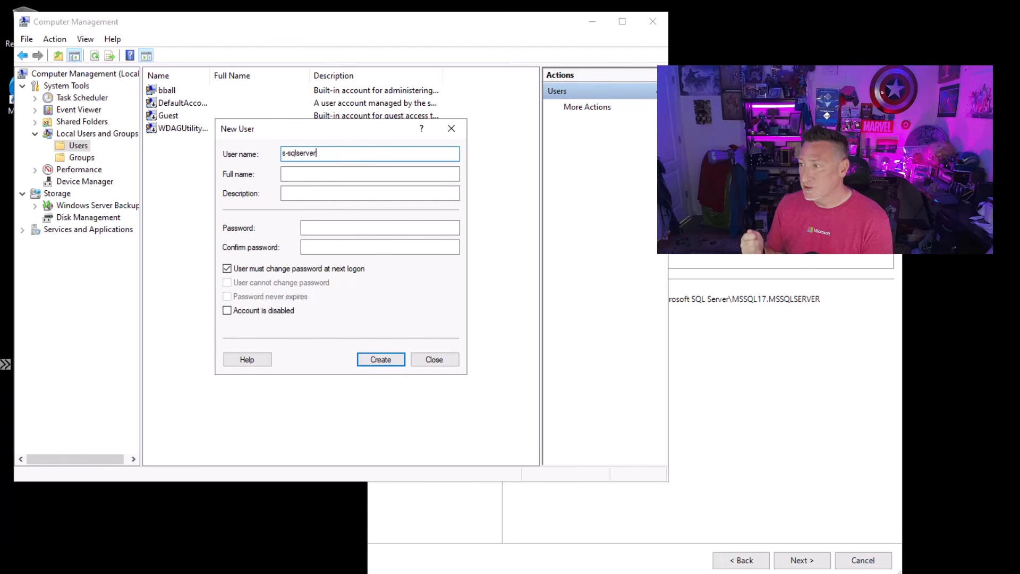
click(249, 269)
click(250, 282)
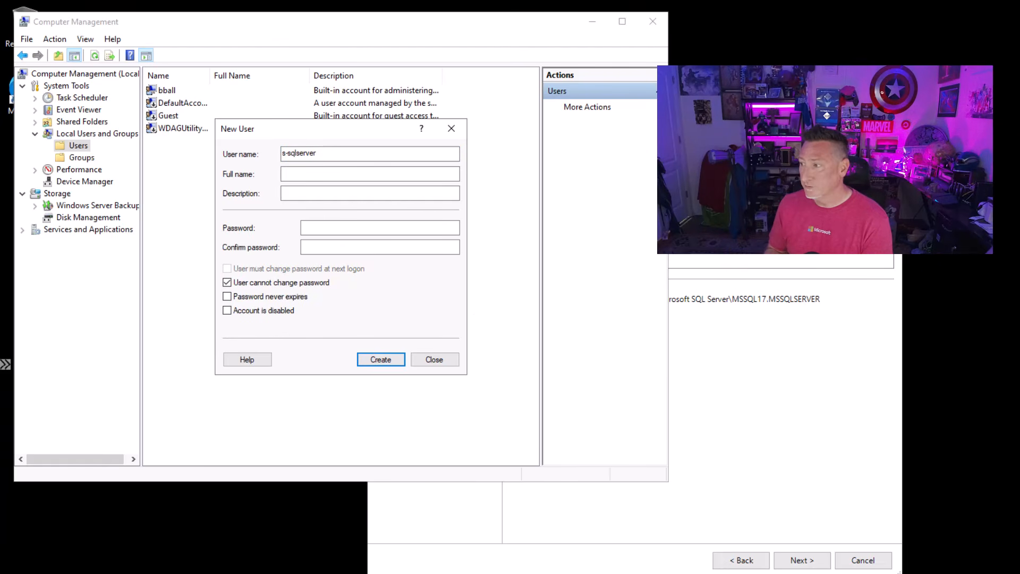
- Paste the account password into both the password and confirmation fields of the new user
click(387, 232)
key(ctrl+v)
click(355, 247)
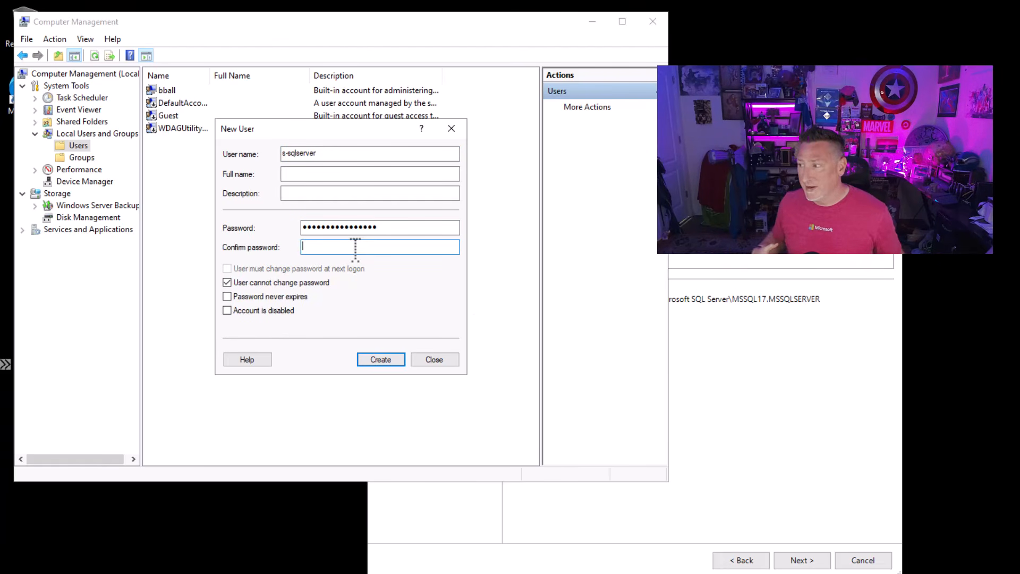
key(ctrl+v)
- Set the full name to SQL Server and the description to "service account", create the user and close the New User dialog
click(298, 175)
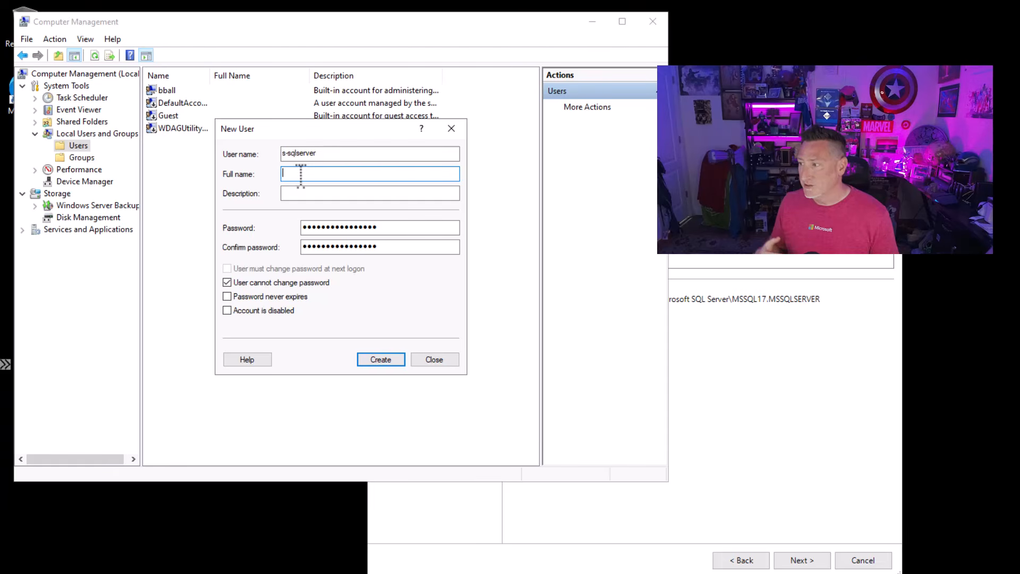
text(SQL)
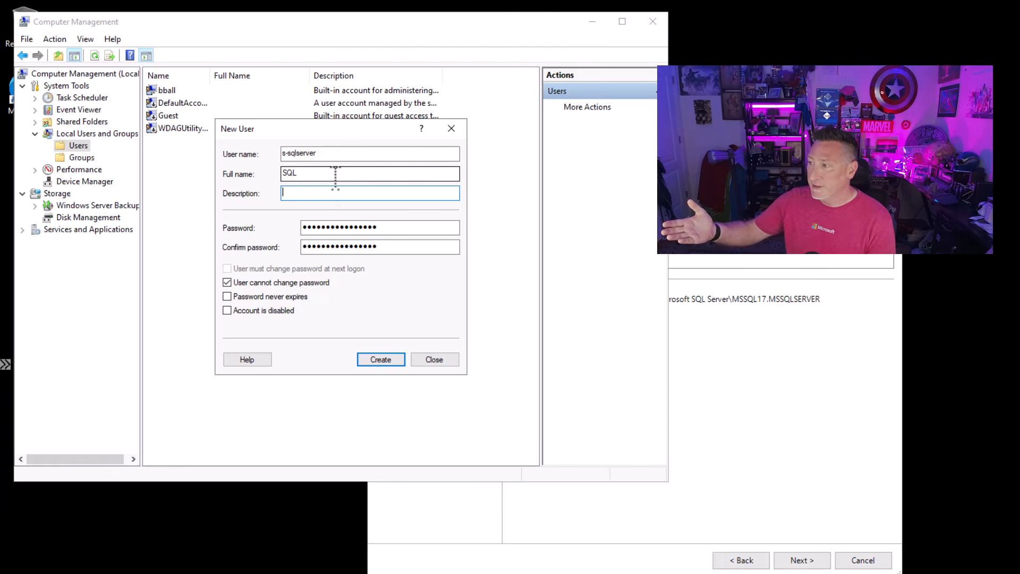
text( Server)
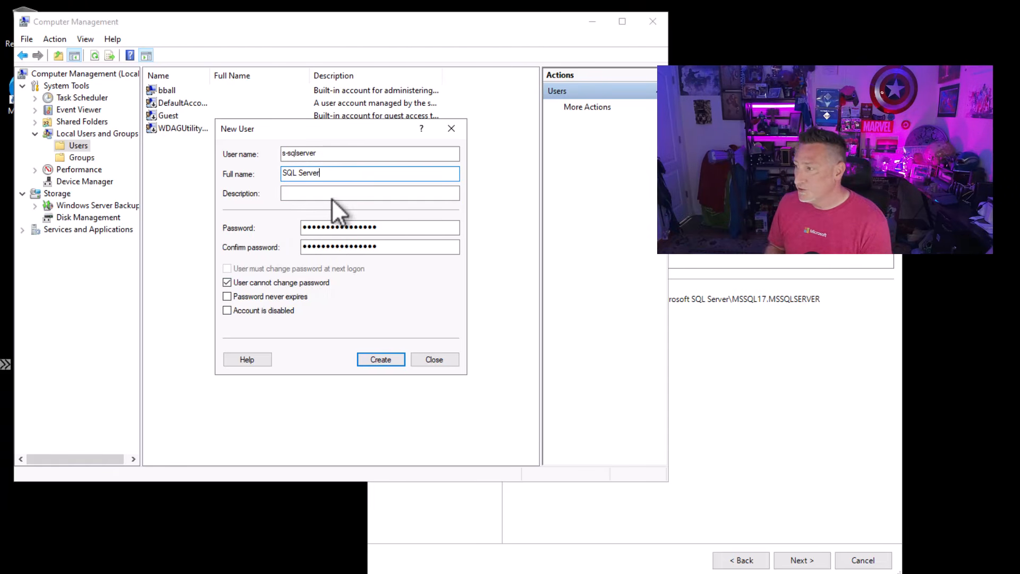
click(332, 196)
text(service account)
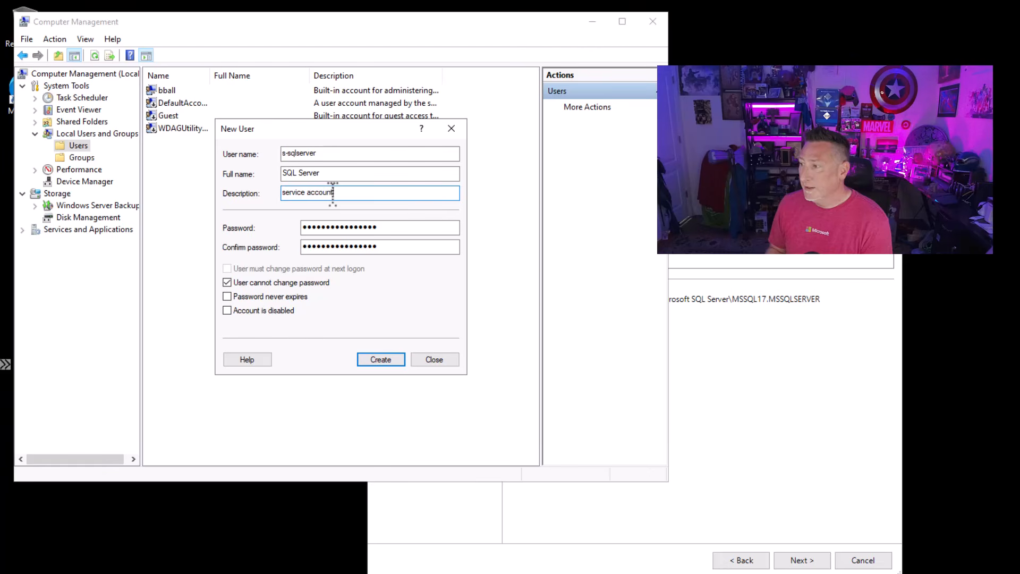
click(379, 360)
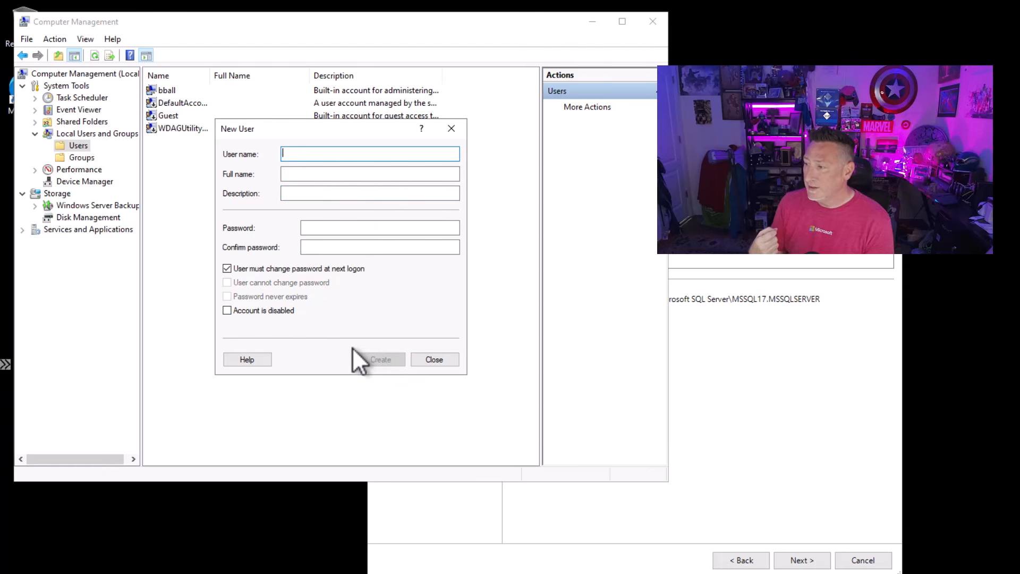
click(456, 132)
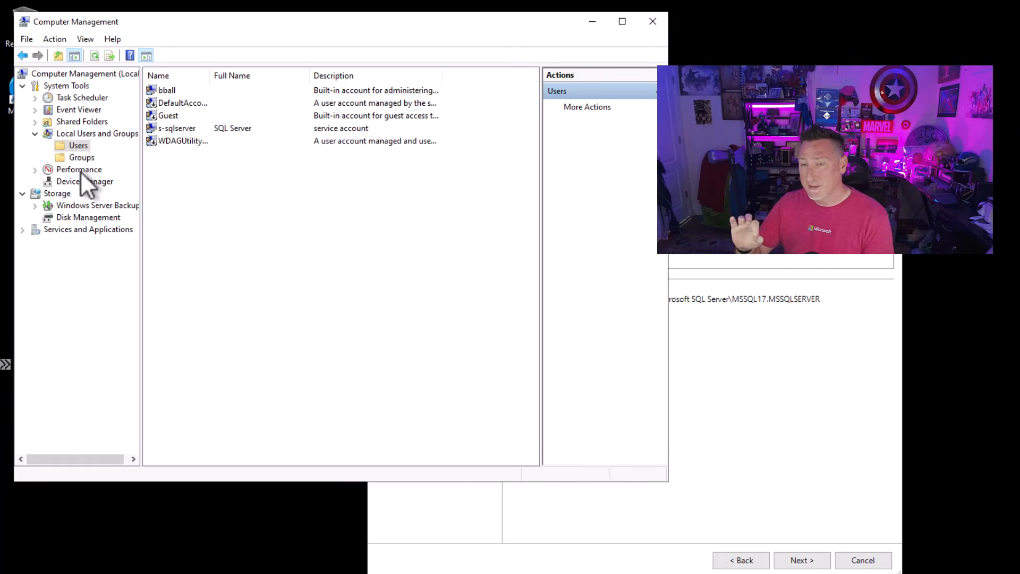
- Add the s-sqlserver account to the local Administrators group and close the group's properties
click(81, 157)
double_click(196, 103)
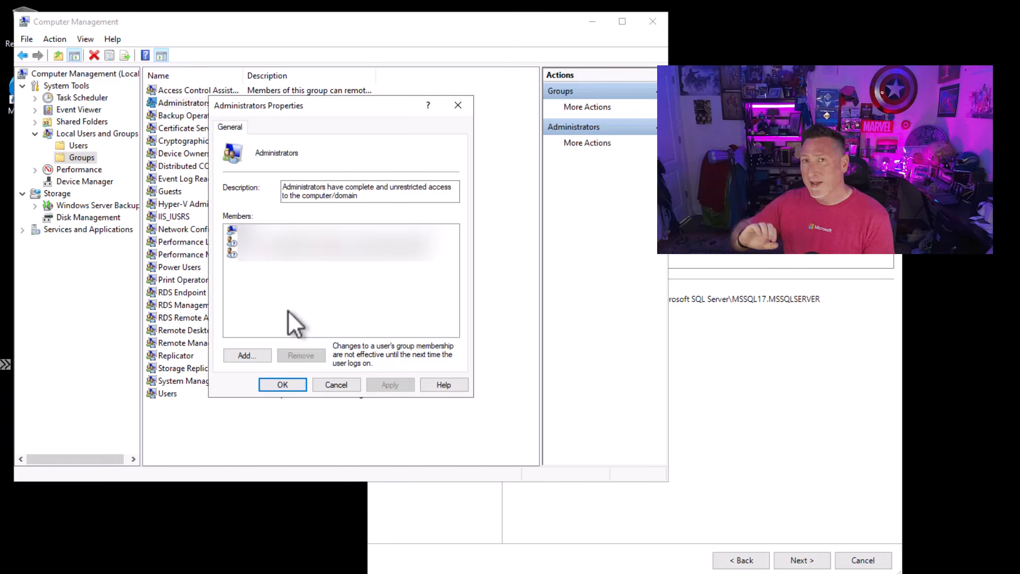
click(247, 355)
text(s-sql)
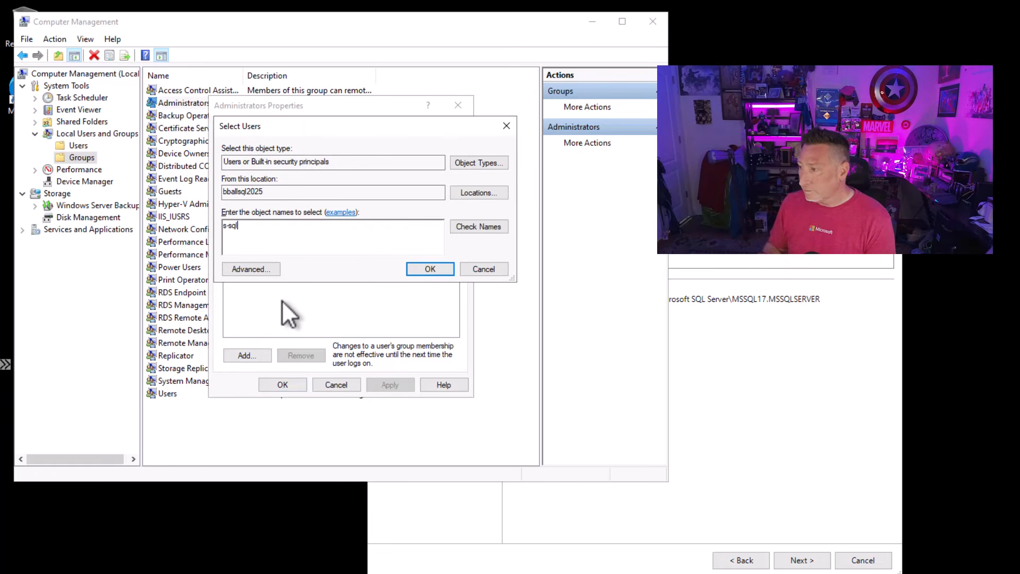
key(Return)
click(385, 385)
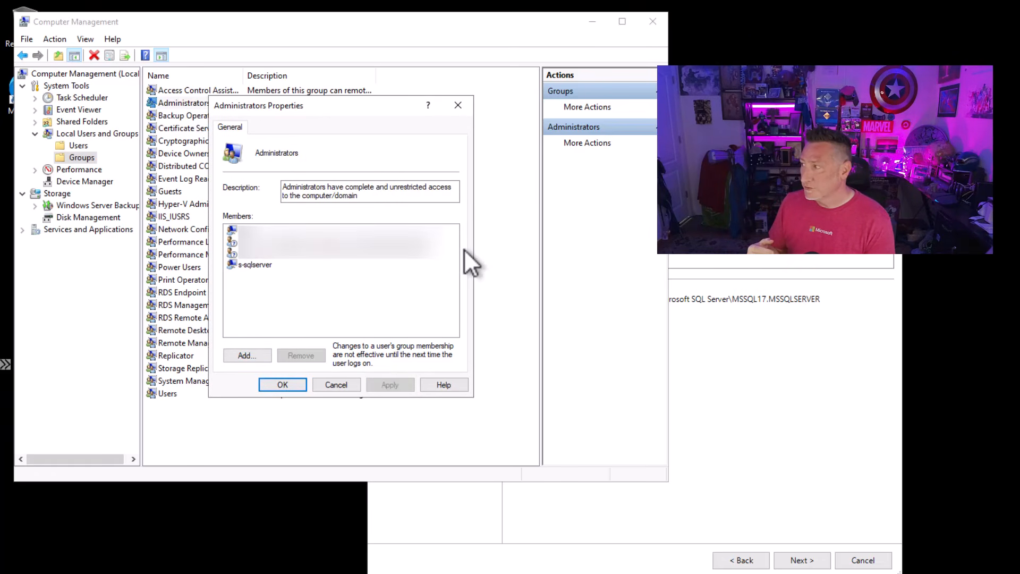
click(458, 104)
- Close Computer Management and continue SQL Server Setup with the default instance MSSQLSERVER to PolyBase configuration
click(653, 21)
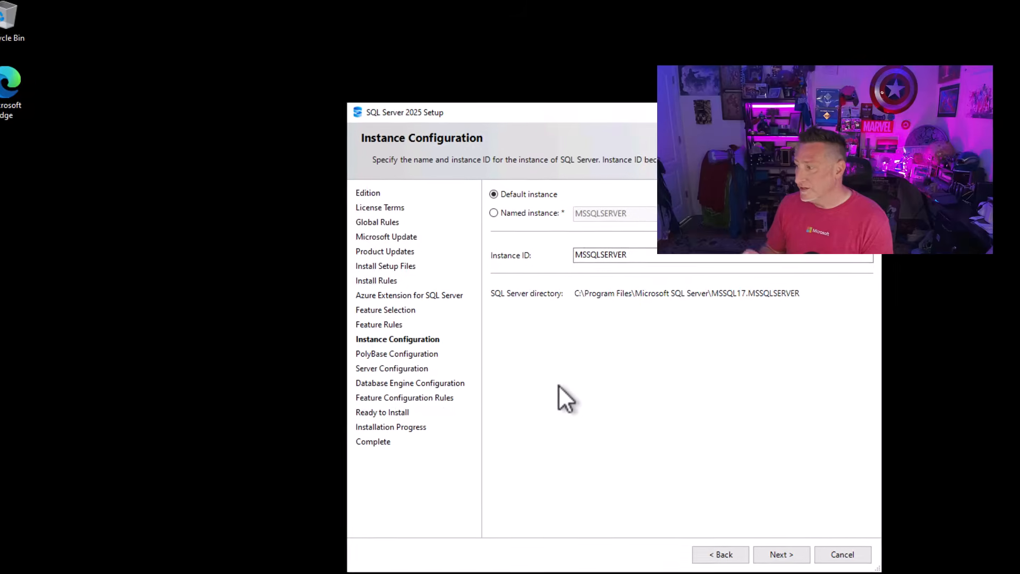
click(784, 556)
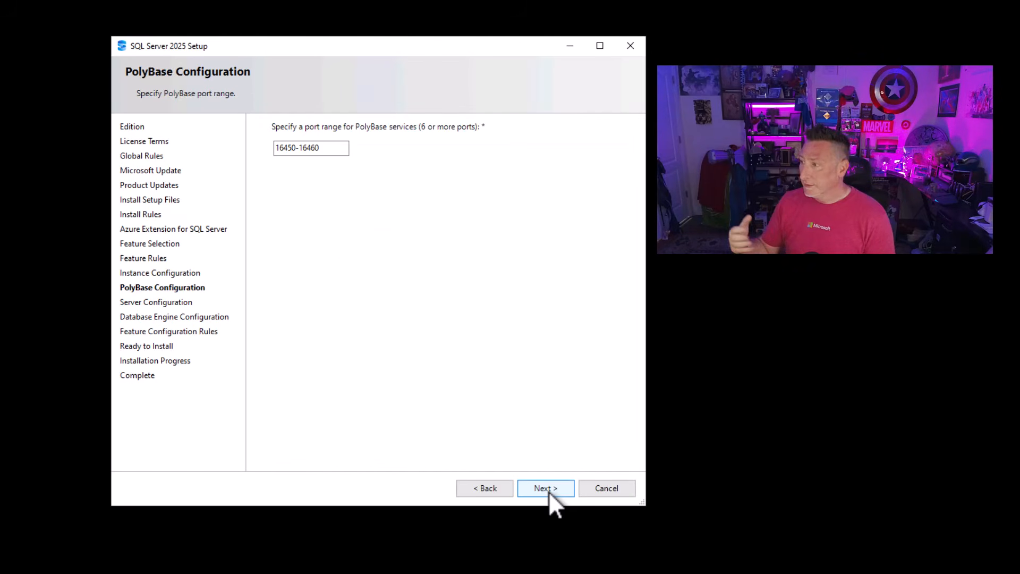
- Accept the PolyBase port range and set the Agent, Database Engine, PolyBase Engine and PolyBase Data Movement service accounts to .\s-sqlserver
click(548, 489)
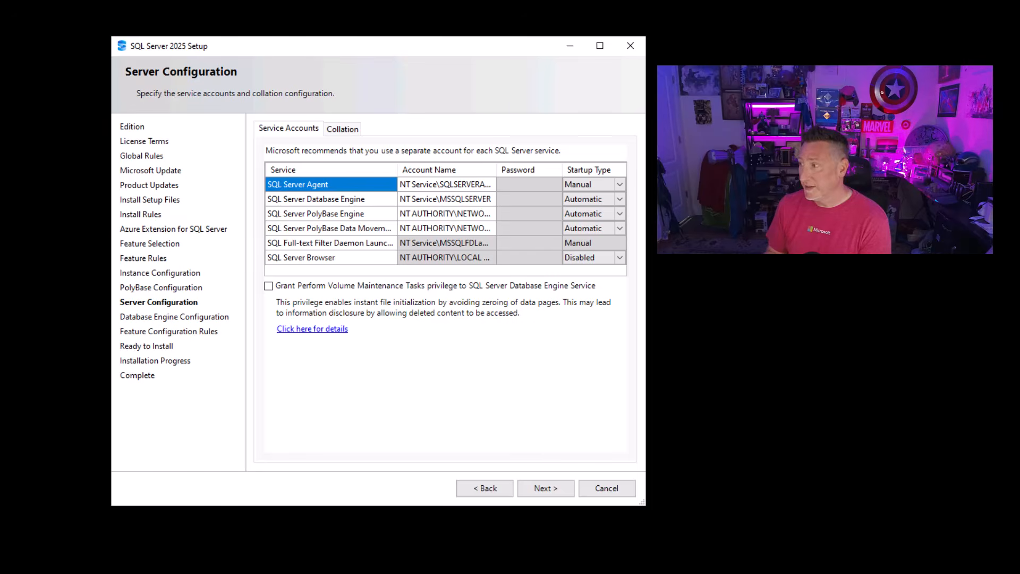
click(482, 186)
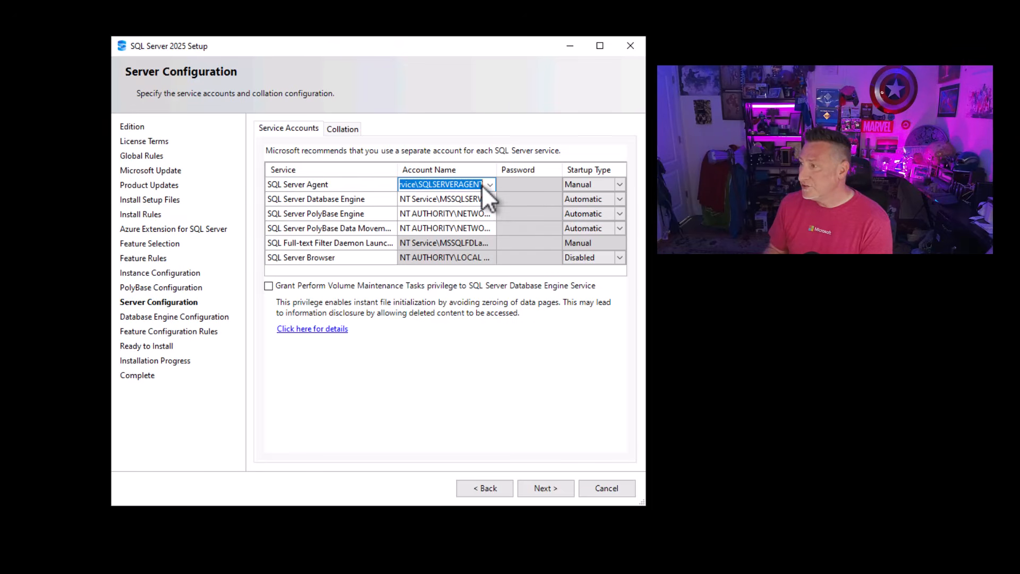
text(.\s-sqlserver)
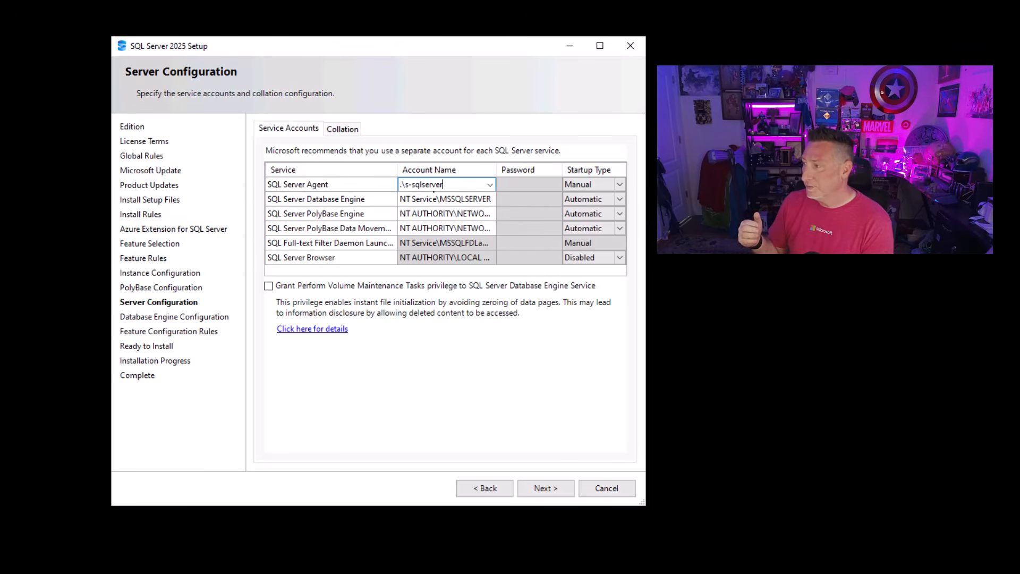
key(ctrl+a)
key(ctrl+c)
click(448, 198)
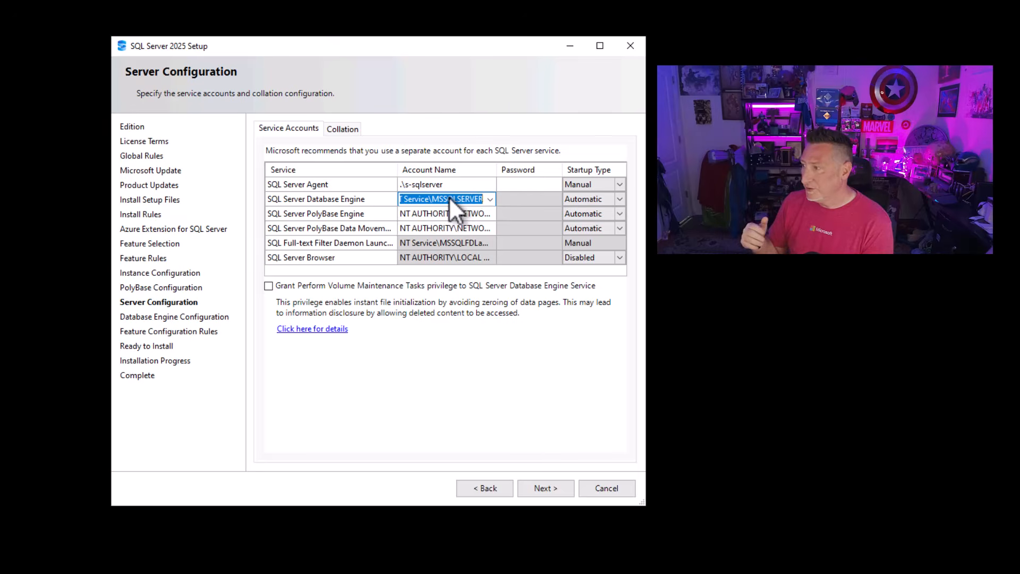
key(ctrl+v)
click(445, 214)
key(ctrl+v)
click(438, 228)
key(ctrl+v)
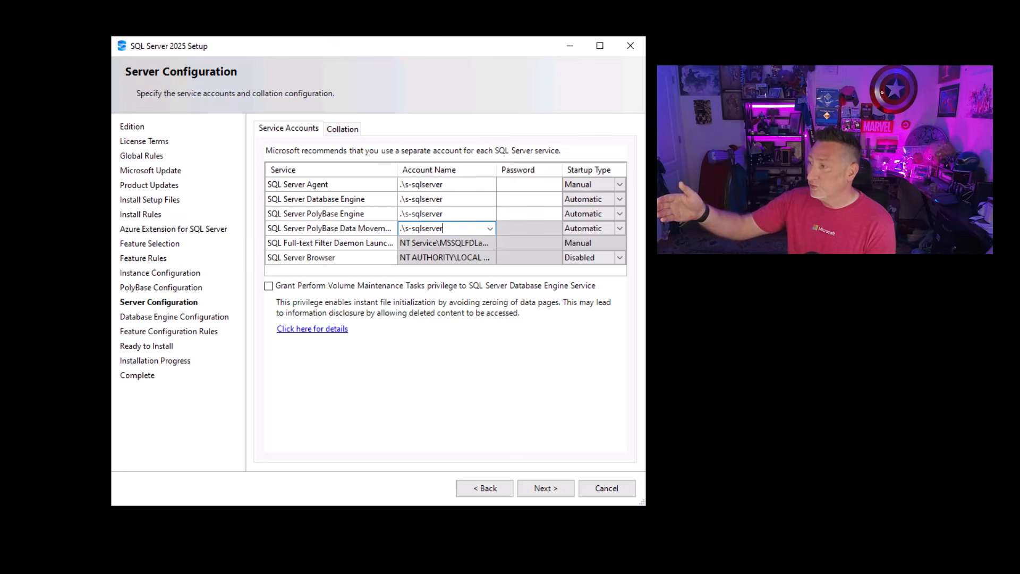
- Paste the service account password for all four services, grant the Perform Volume Maintenance Tasks privilege and continue to Database Engine Configuration
click(514, 180)
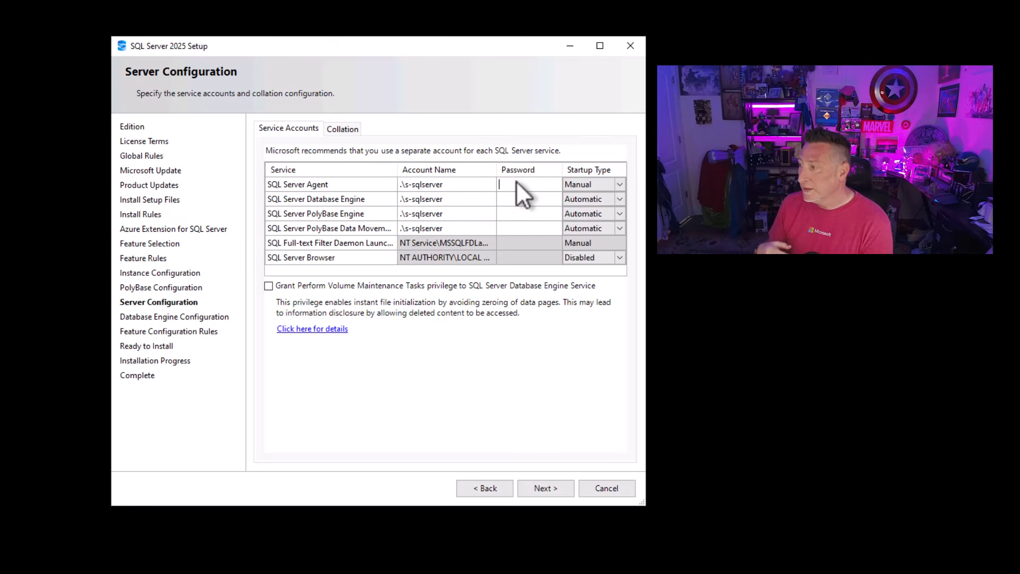
key(ctrl+v)
click(520, 199)
key(ctrl+v)
click(519, 214)
key(ctrl+v)
click(520, 228)
key(ctrl+v)
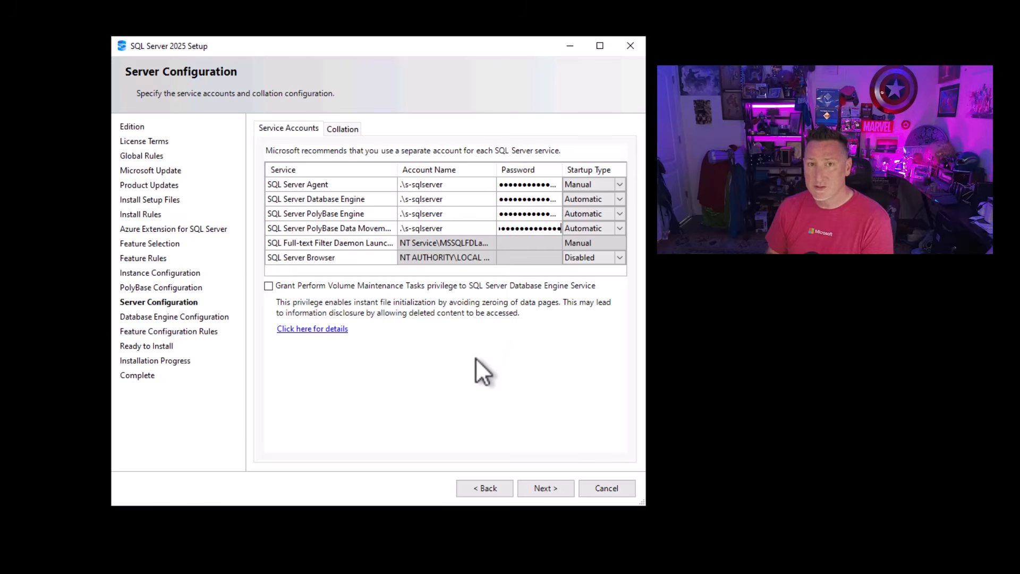
click(269, 286)
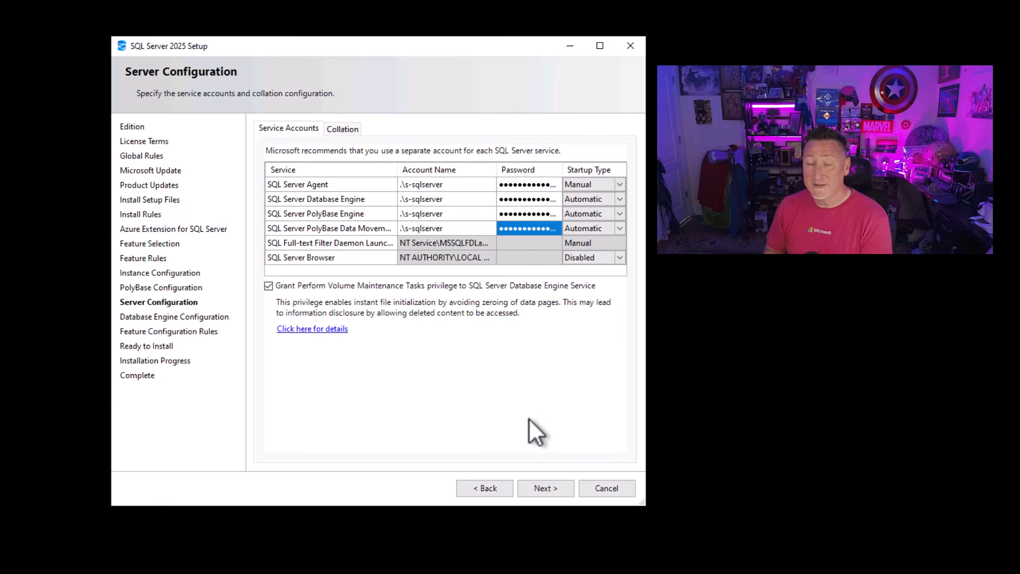
click(552, 492)
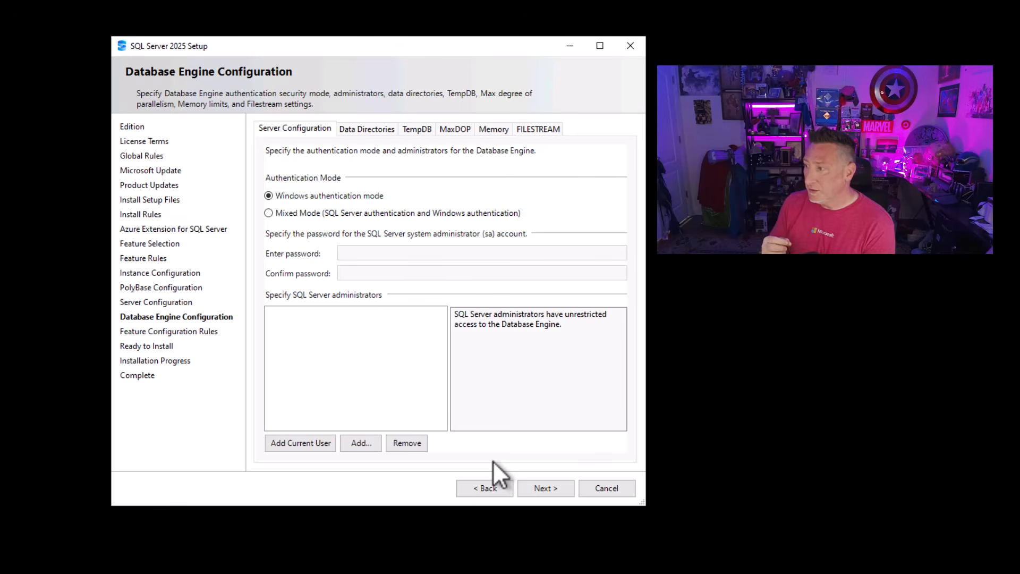
- Enable Mixed Mode authentication with a pasted and confirmed sa password, and add the current user as a SQL Server administrator
click(279, 215)
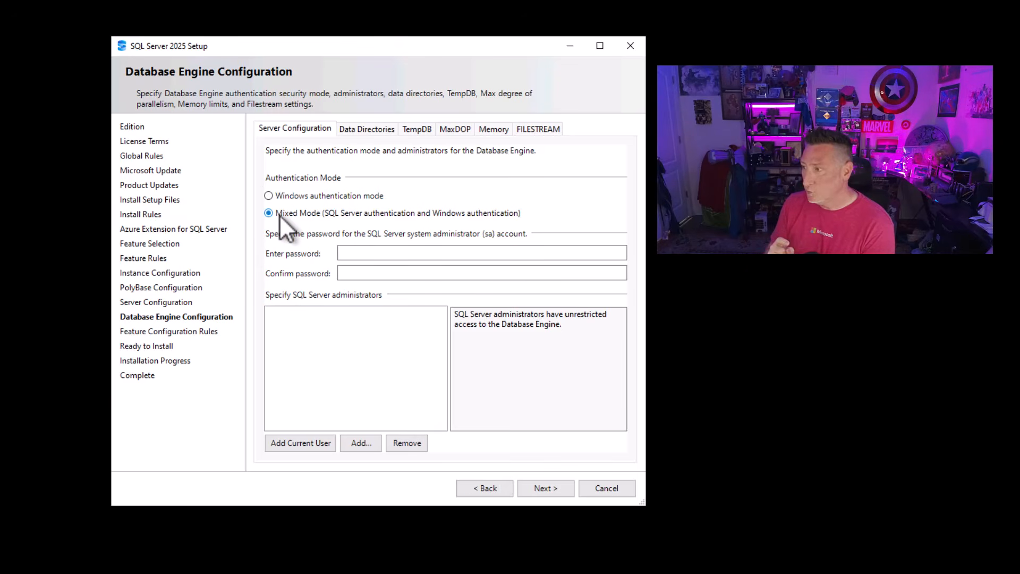
click(372, 253)
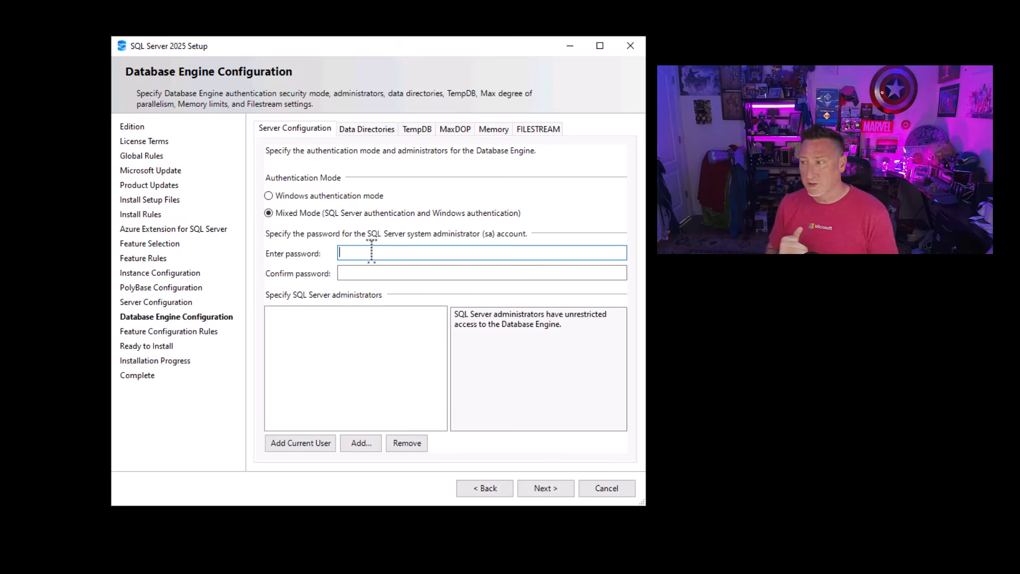
key(ctrl+v)
click(376, 275)
key(ctrl+v)
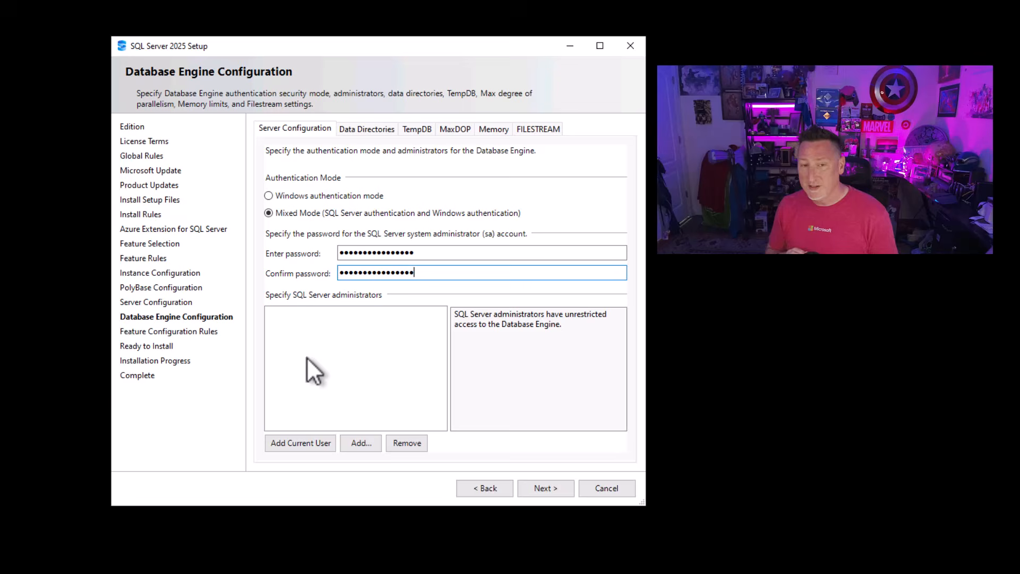
click(290, 441)
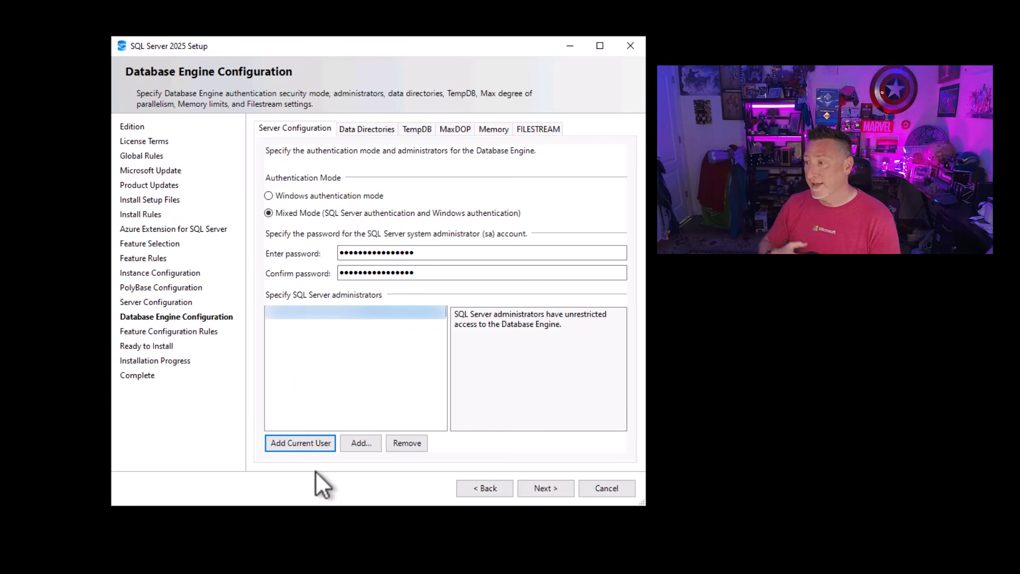
- Set the database engine's data root directory to the Data folder on the M: drive
click(349, 133)
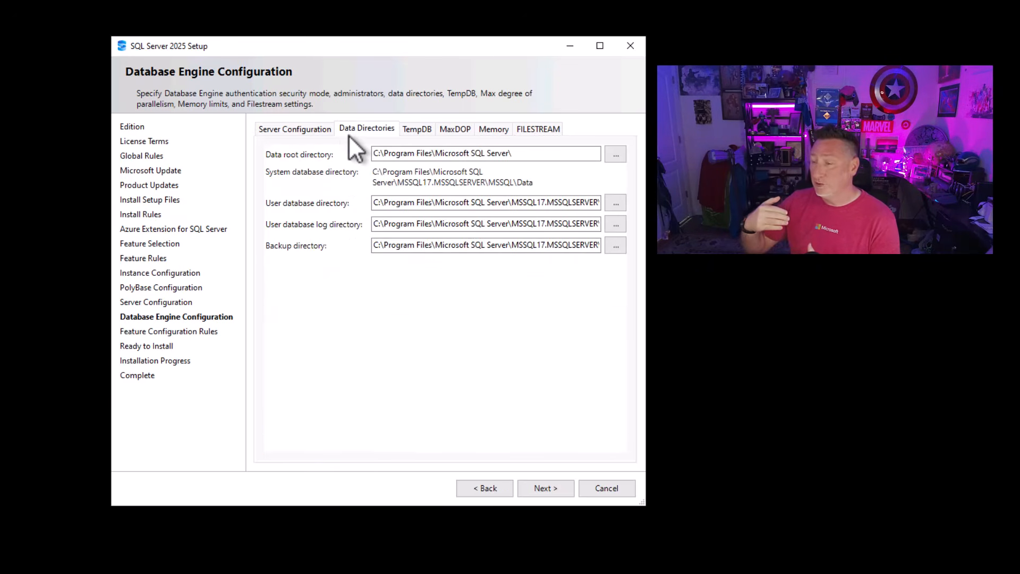
click(616, 154)
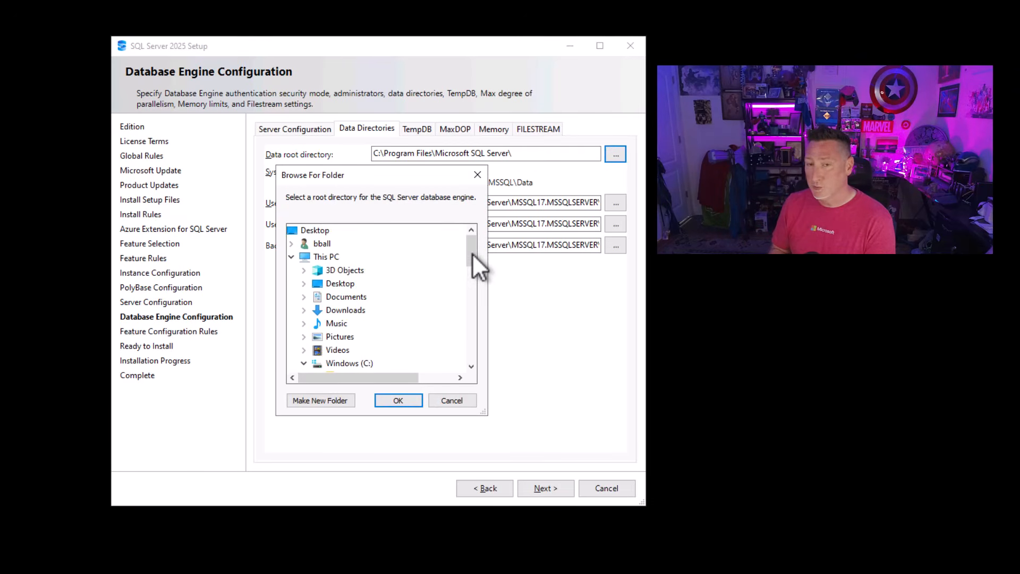
drag(473, 253, 476, 337)
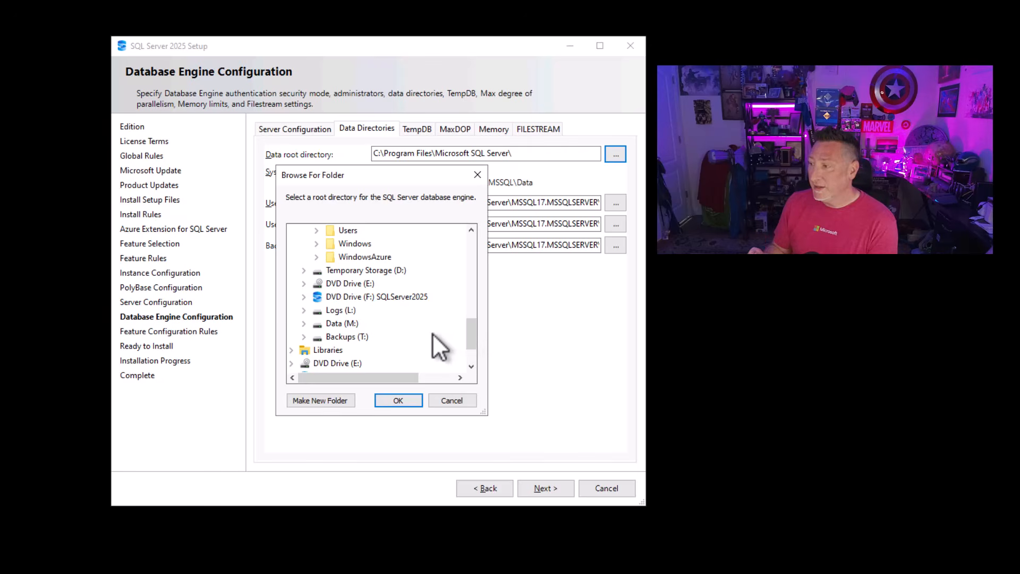
click(340, 323)
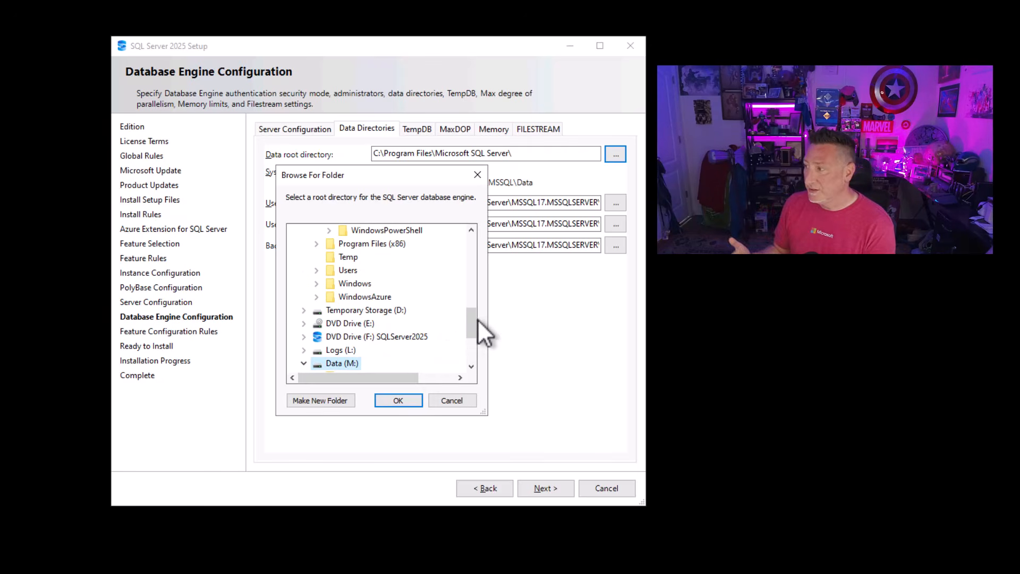
scroll(476, 324, down, 1)
click(348, 337)
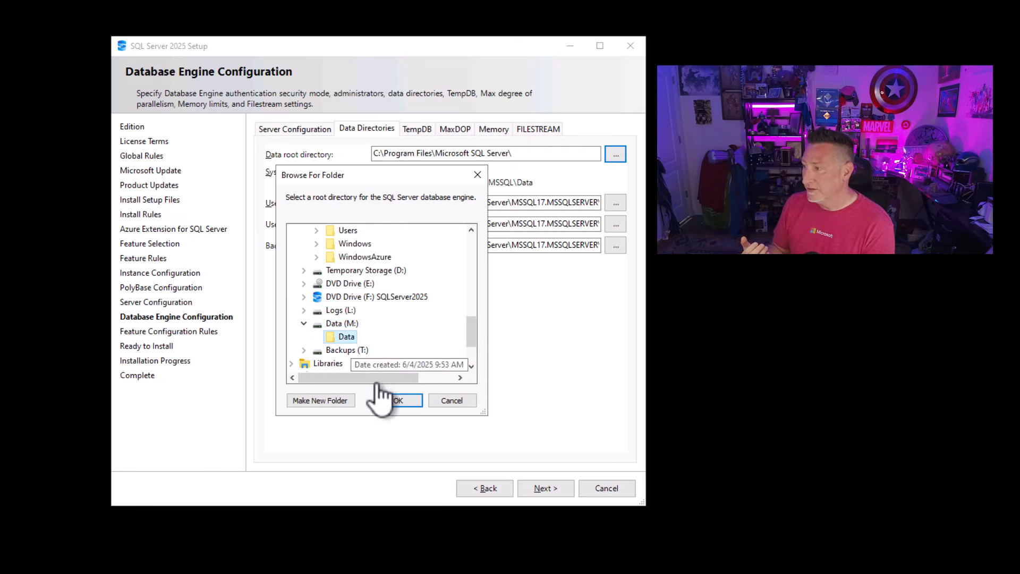
click(397, 400)
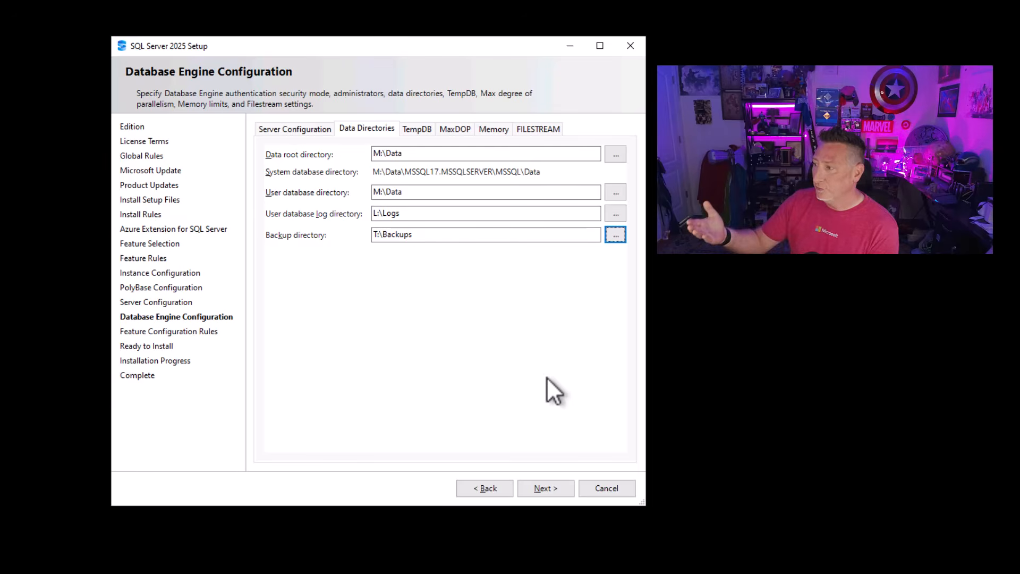
- Replace the default TempDB data directory with the root of the Temporary Storage (D:) drive
click(414, 130)
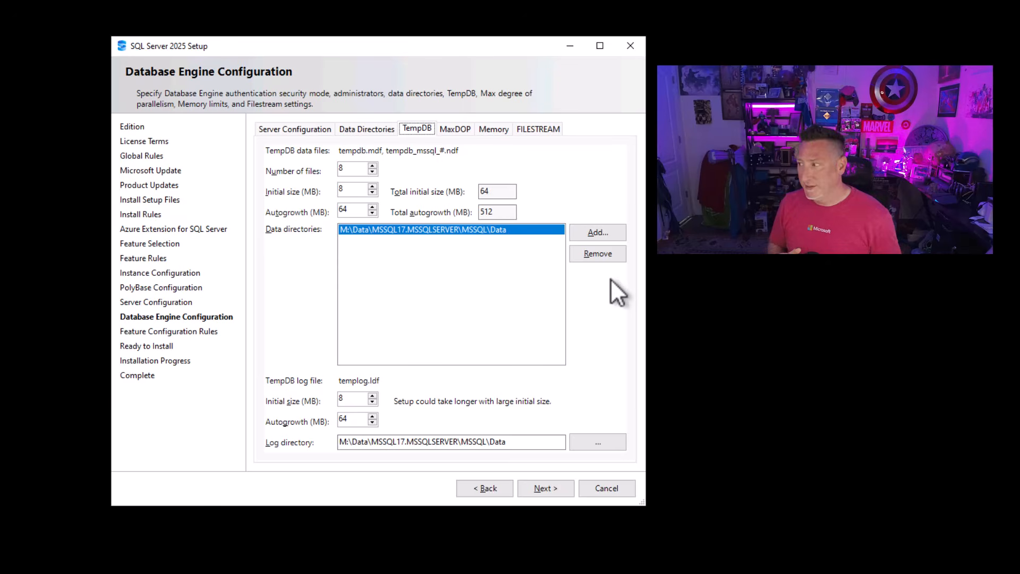
click(613, 253)
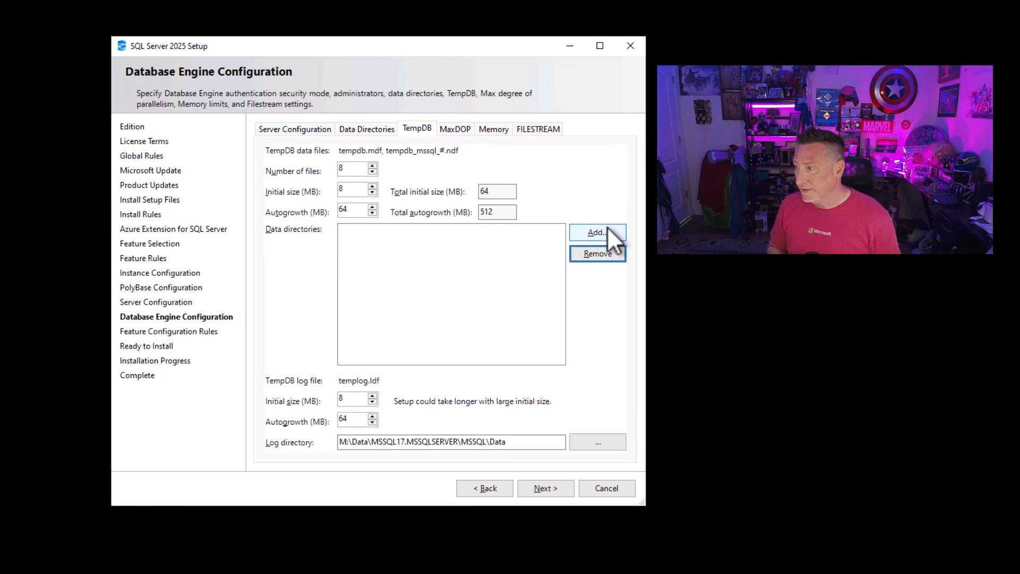
click(607, 236)
scroll(474, 282, down, 2)
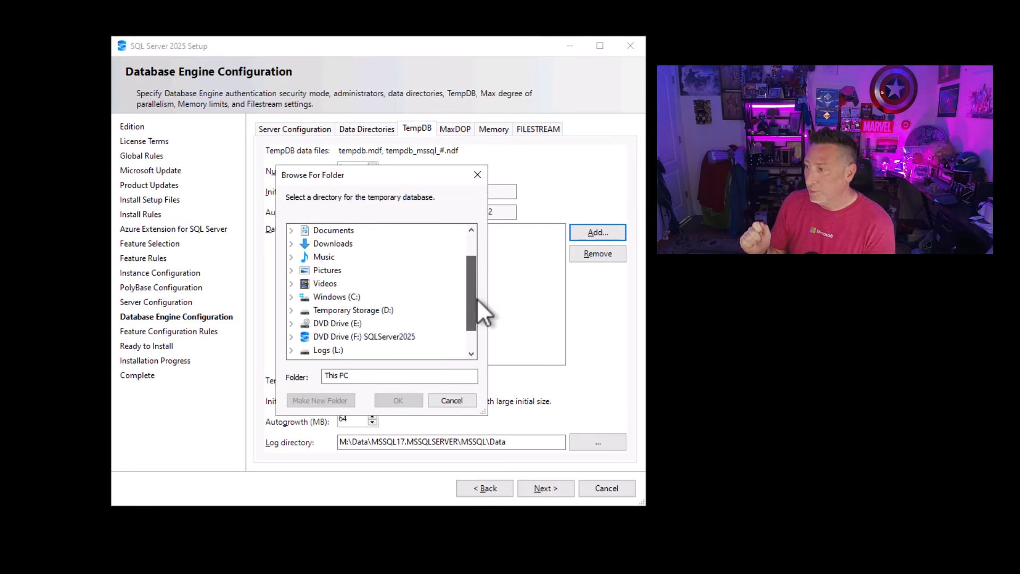
click(375, 287)
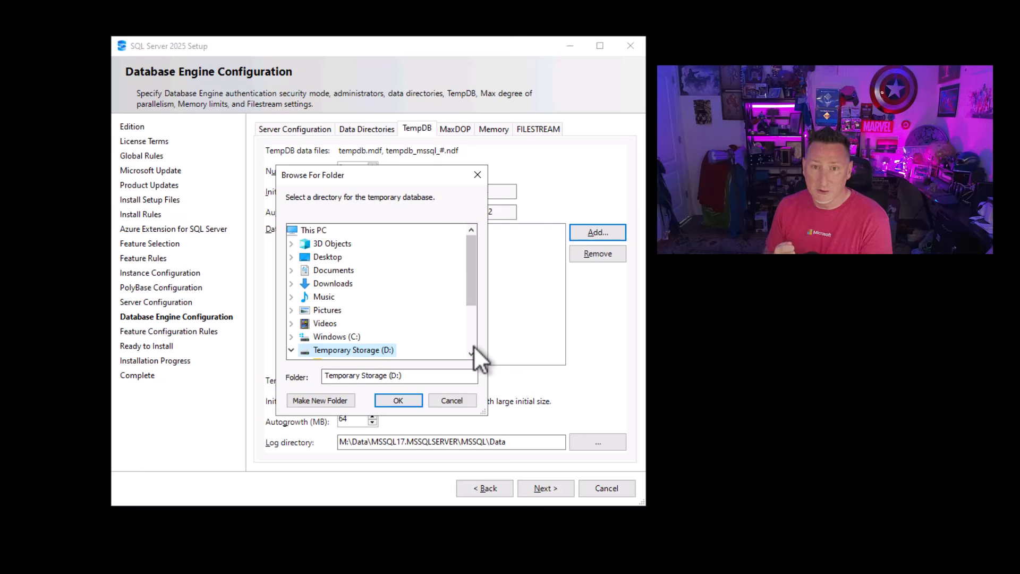
click(401, 396)
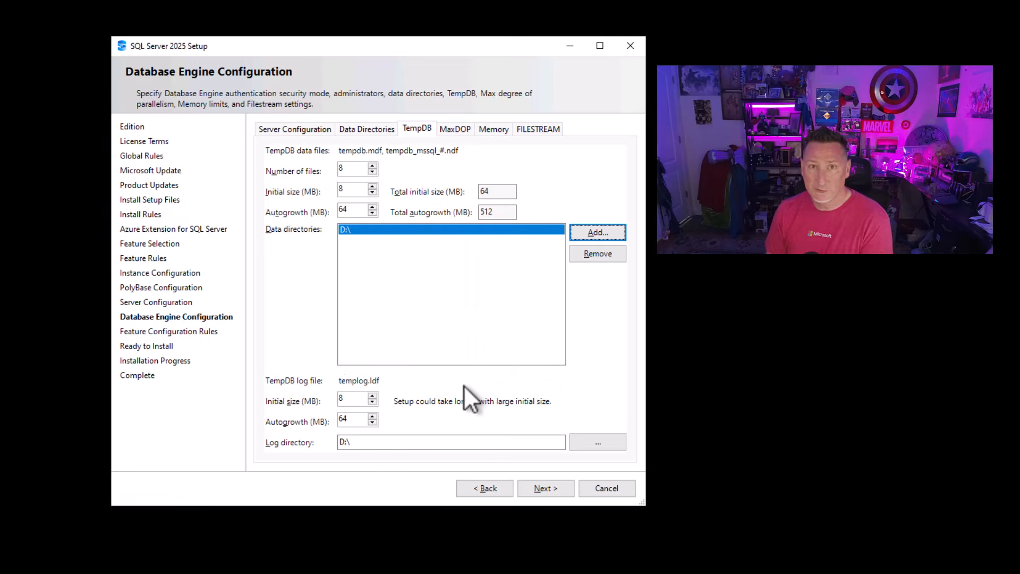
- Set the TempDB log file's initial size to 1024 MB and try to continue past Database Engine Configuration
drag(358, 402, 321, 391)
text(1024)
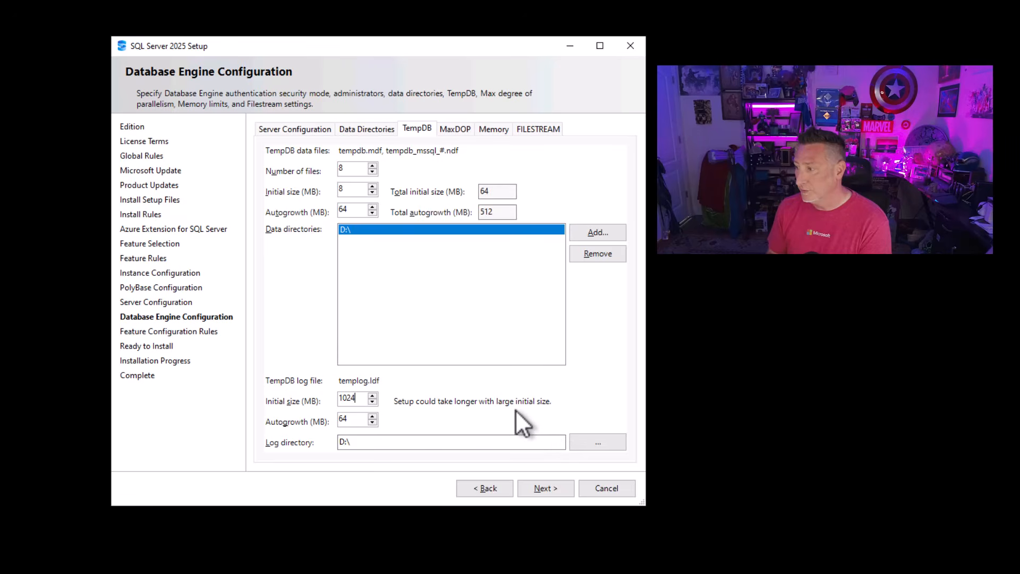
click(547, 490)
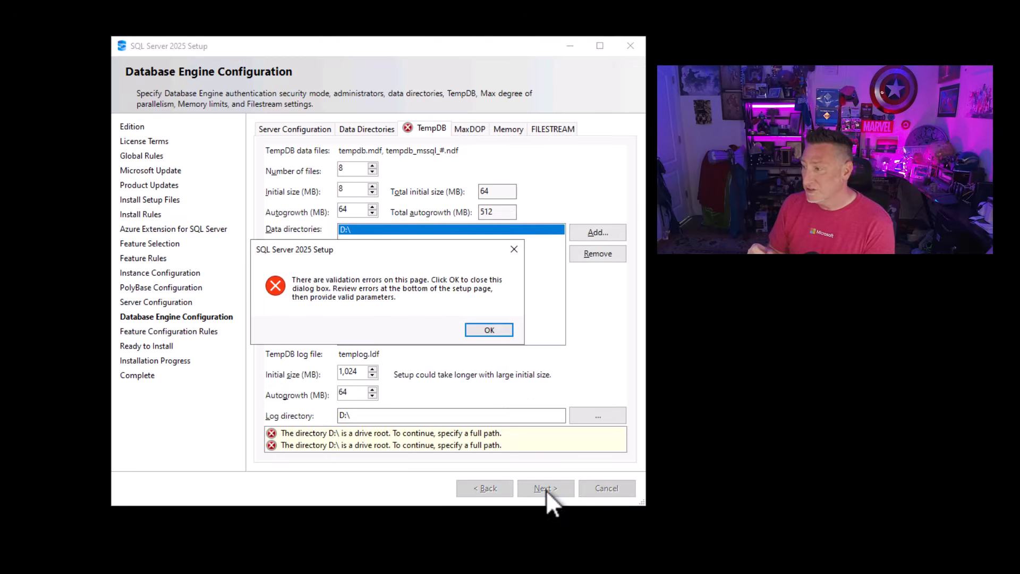
click(500, 330)
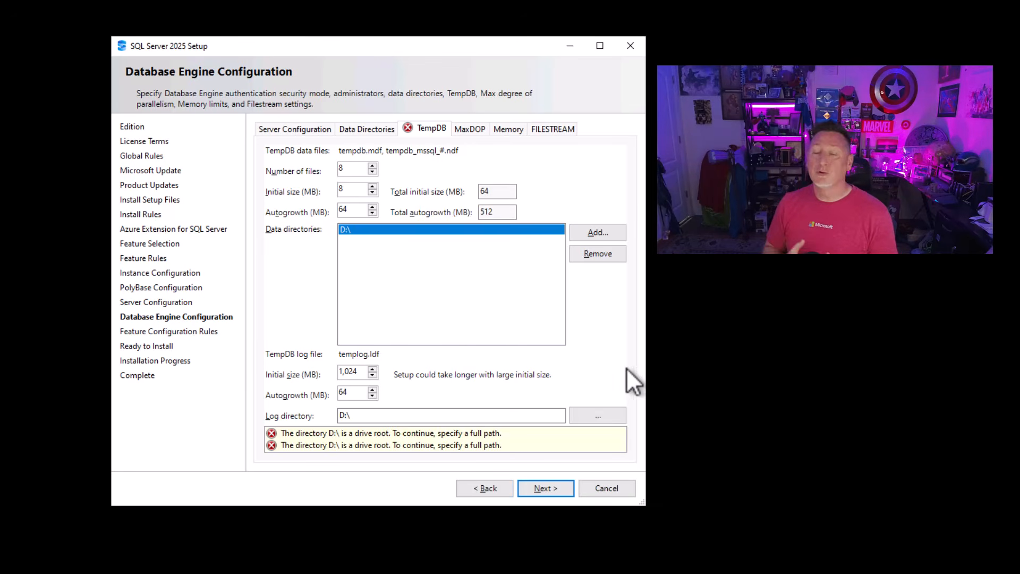
- Remove the D:\ TempDB data directory and add M:\tempdb in its place
click(594, 258)
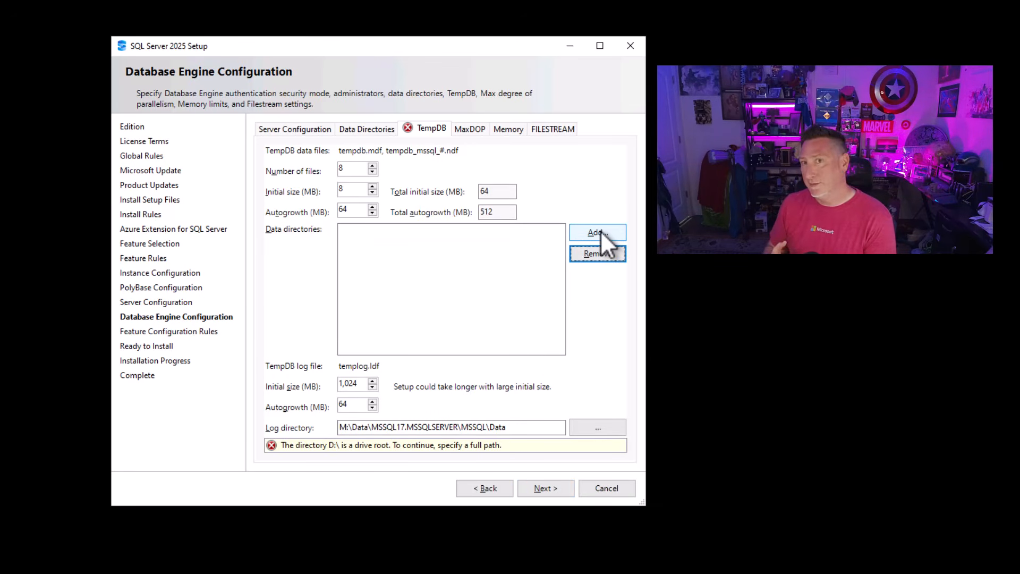
click(599, 231)
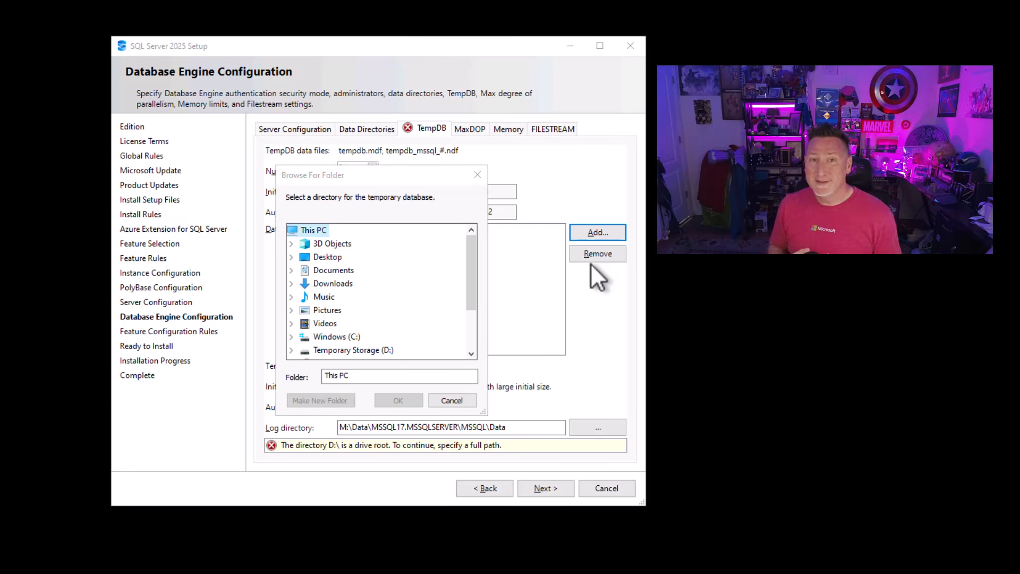
scroll(476, 318, down, 1)
scroll(475, 330, down, 2)
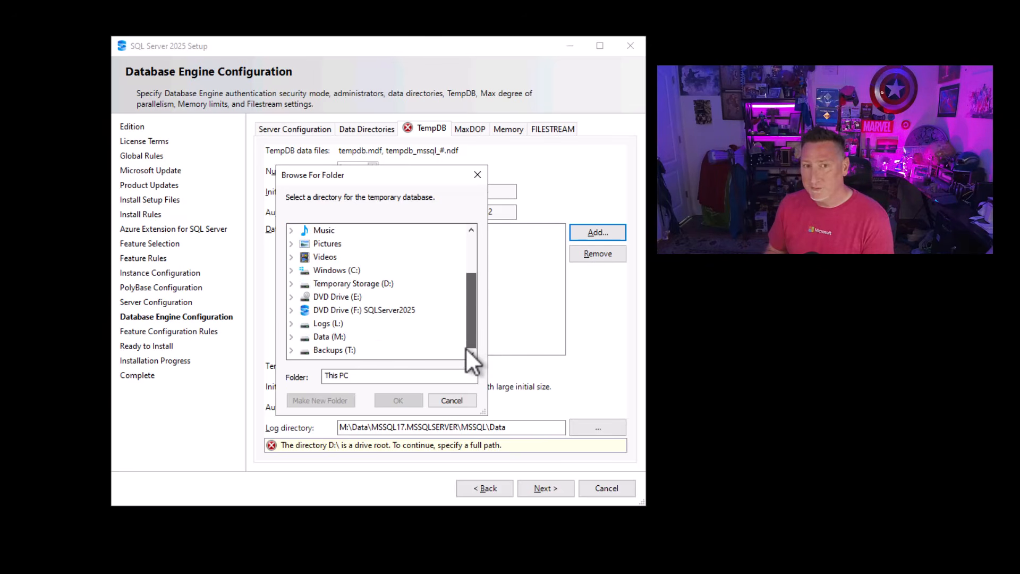
double_click(326, 338)
click(326, 350)
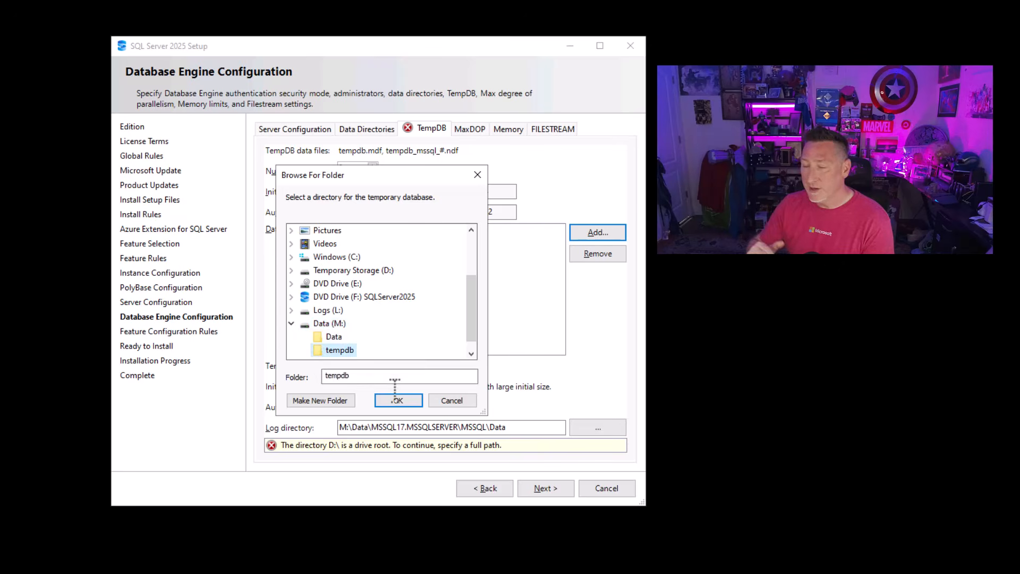
click(398, 402)
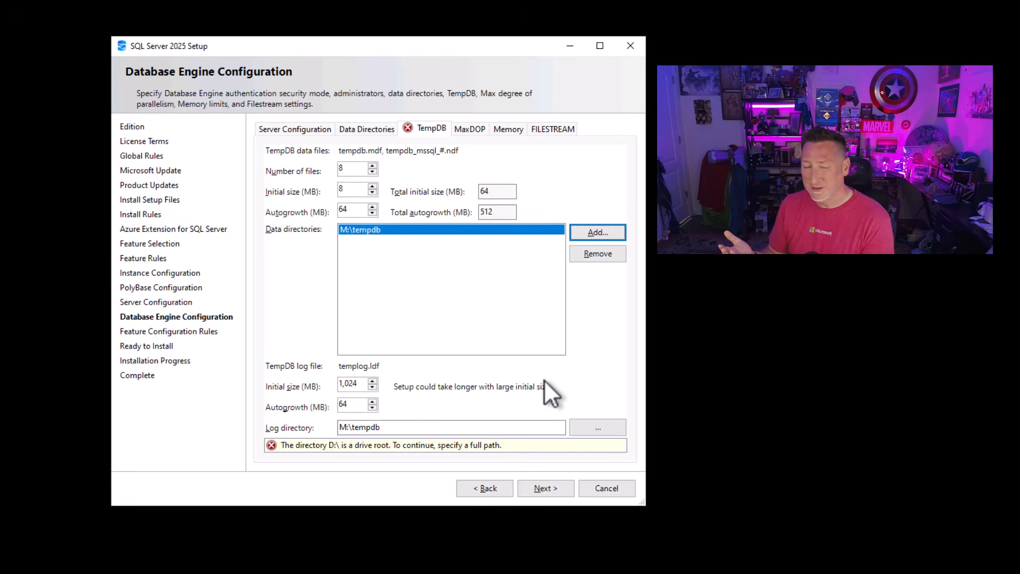
- Set the TempDB log directory to the tempdb folder on the L: drive and the log file's autogrowth to 1024 MB
click(608, 430)
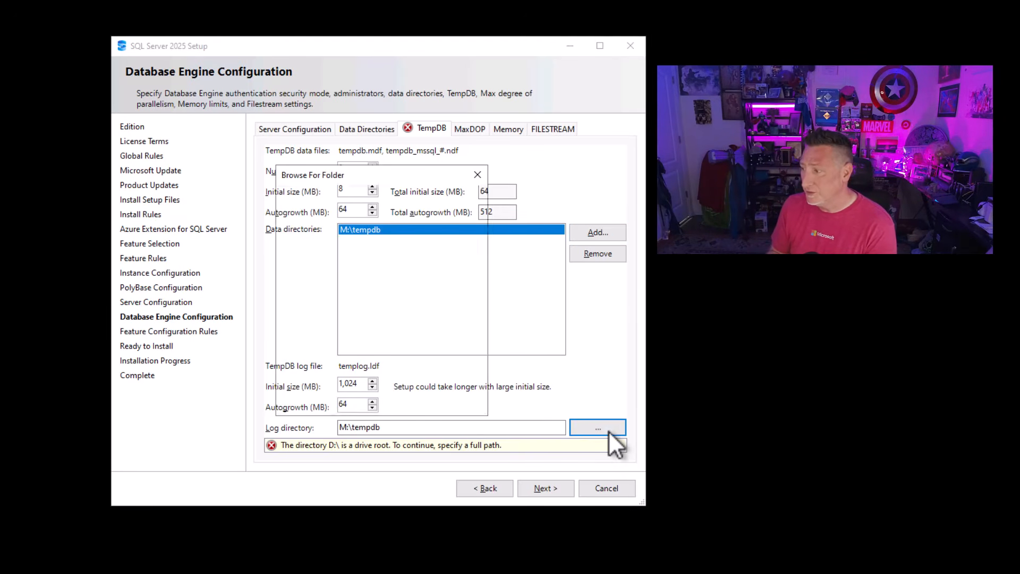
drag(469, 307, 471, 363)
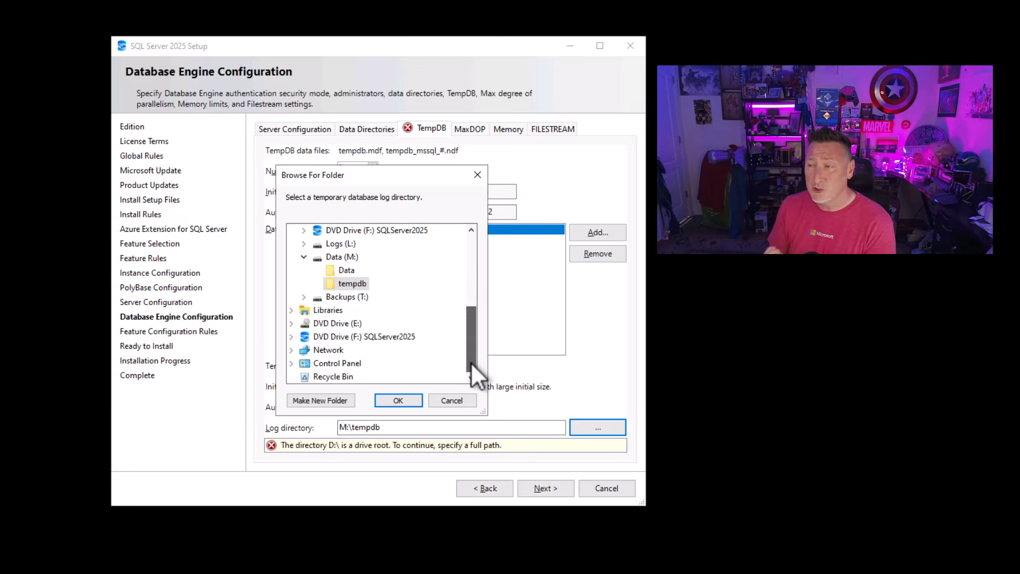
click(304, 256)
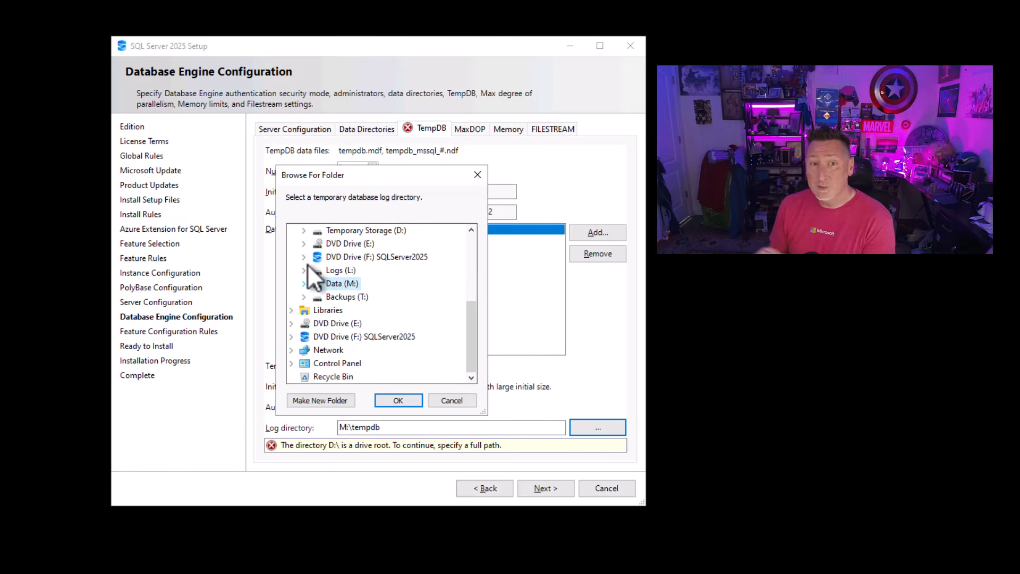
click(304, 270)
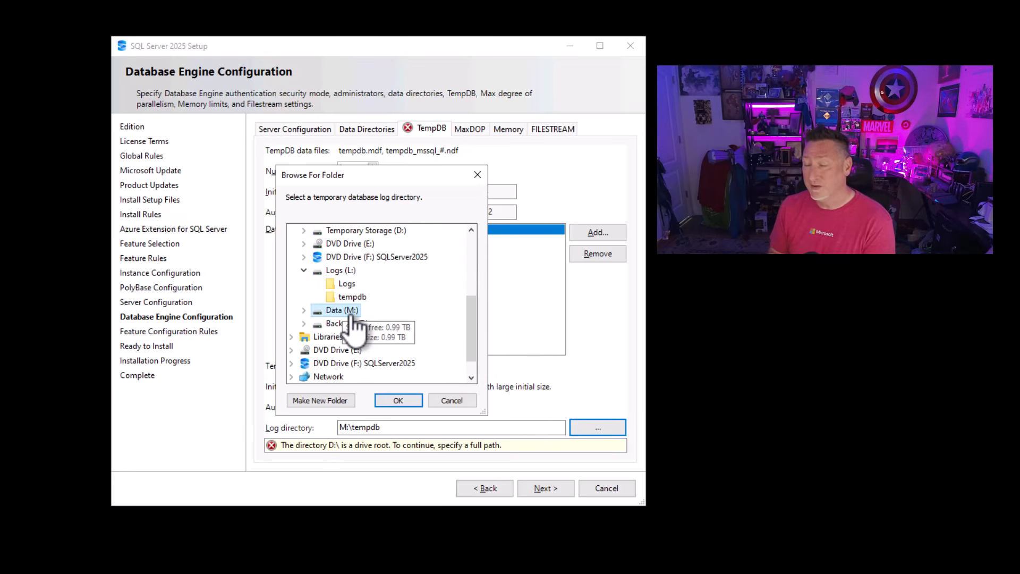
click(353, 298)
click(400, 400)
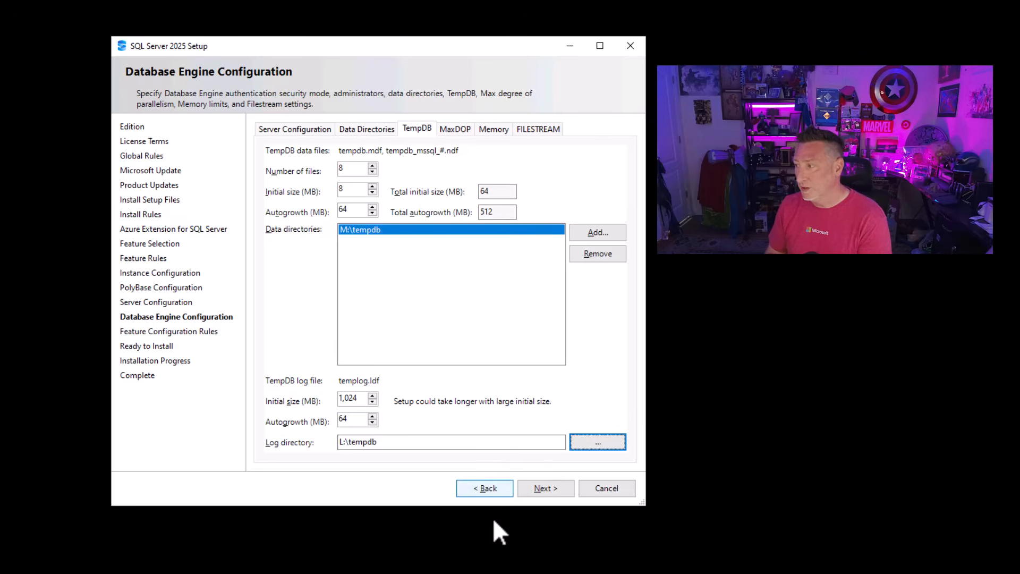
double_click(351, 418)
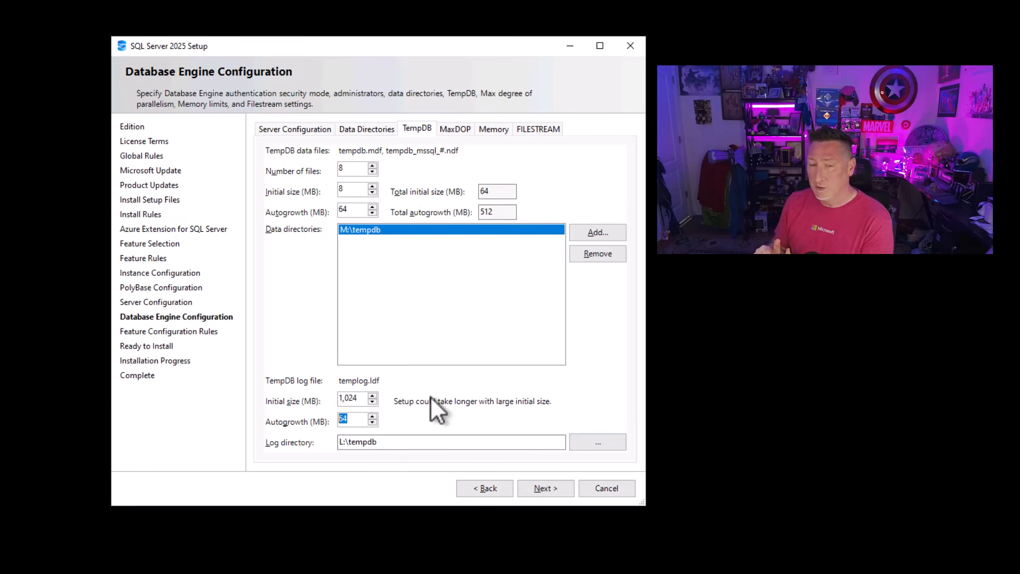
text(1024)
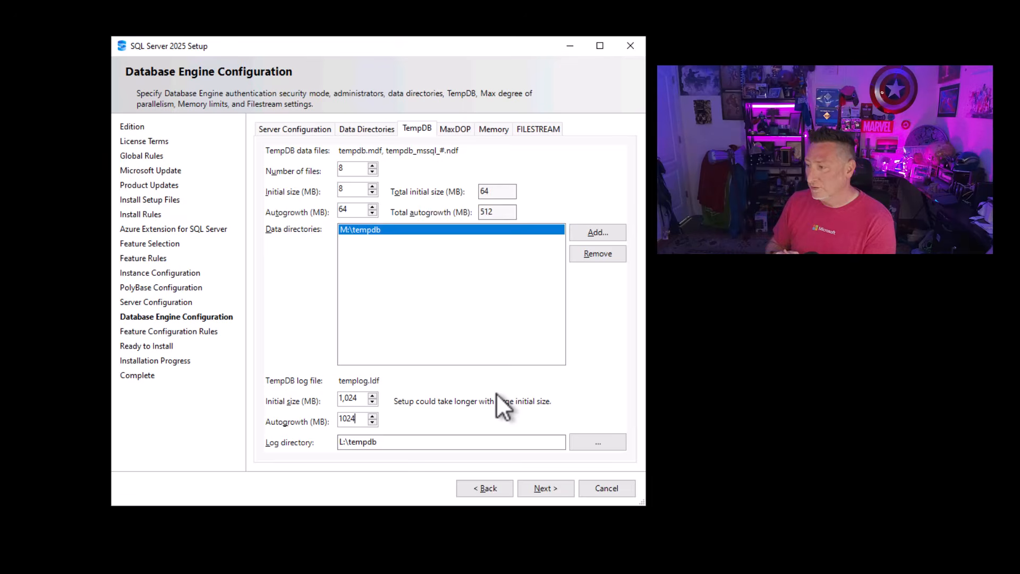
- Set the instance's maximum degree of parallelism (MaxDOP) to 4
click(450, 127)
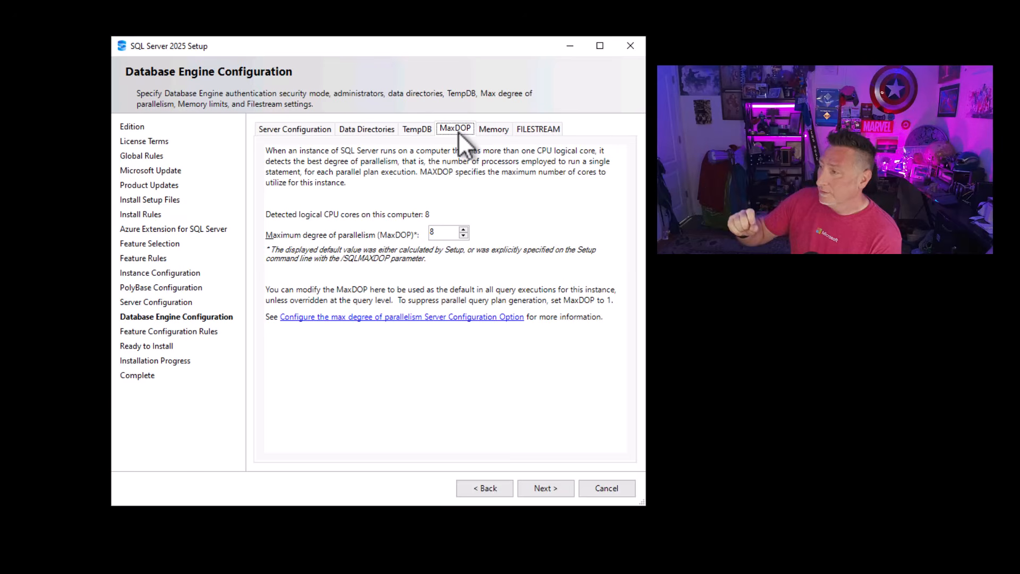
double_click(446, 233)
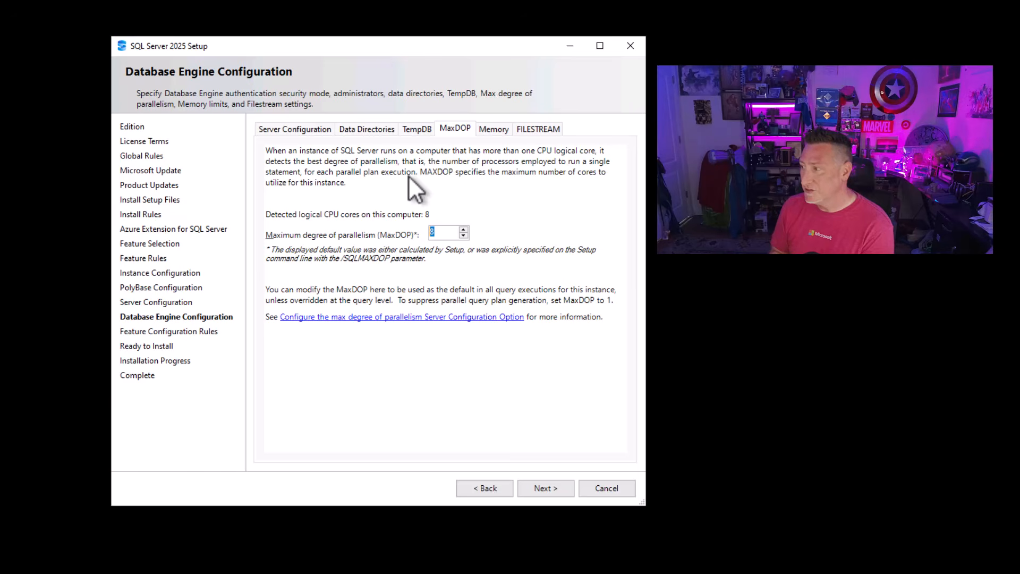
text(4)
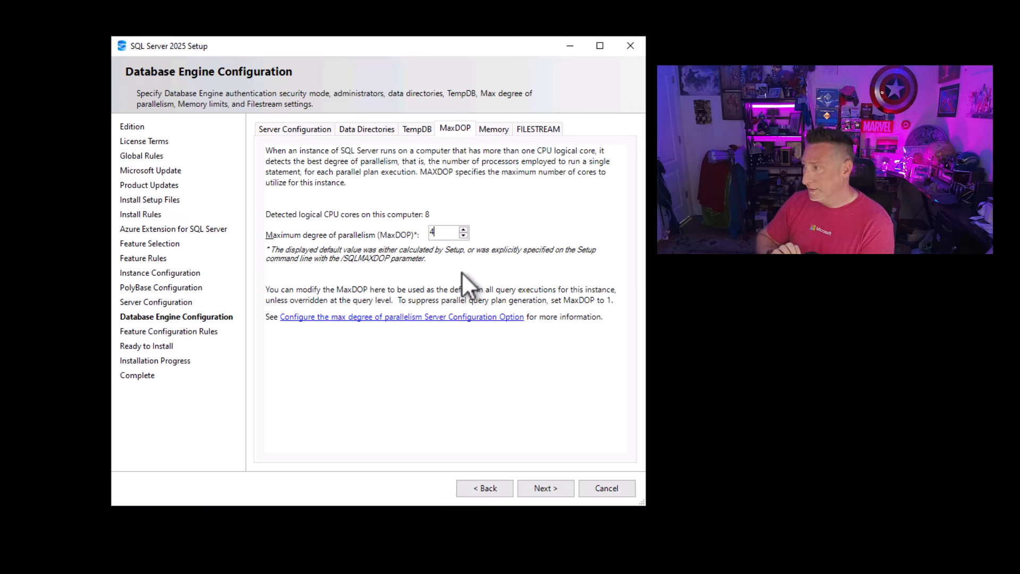
- Choose the Recommended server memory configuration and accept it for the SQL Server Database Engine
click(502, 129)
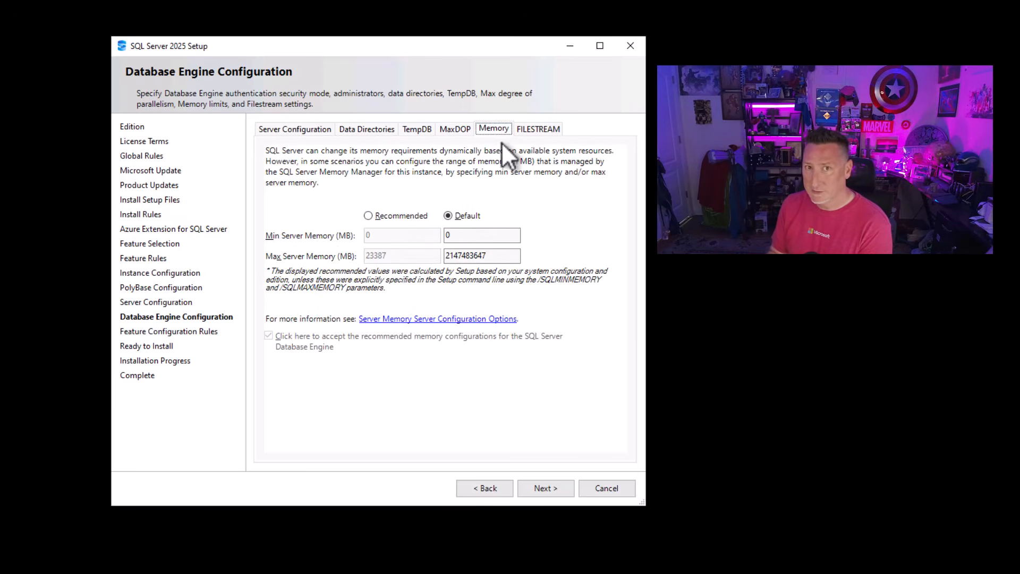
click(385, 215)
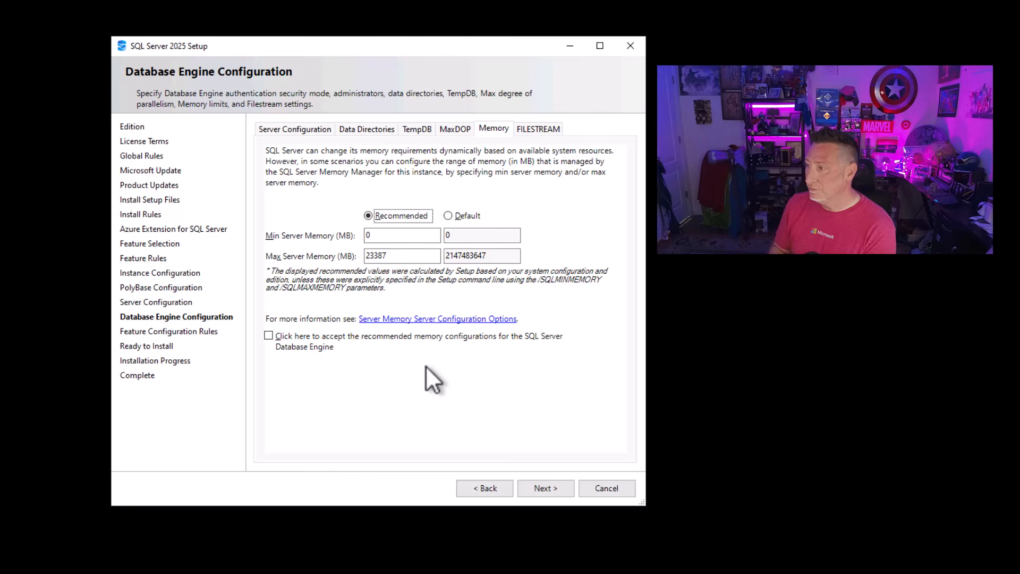
click(267, 336)
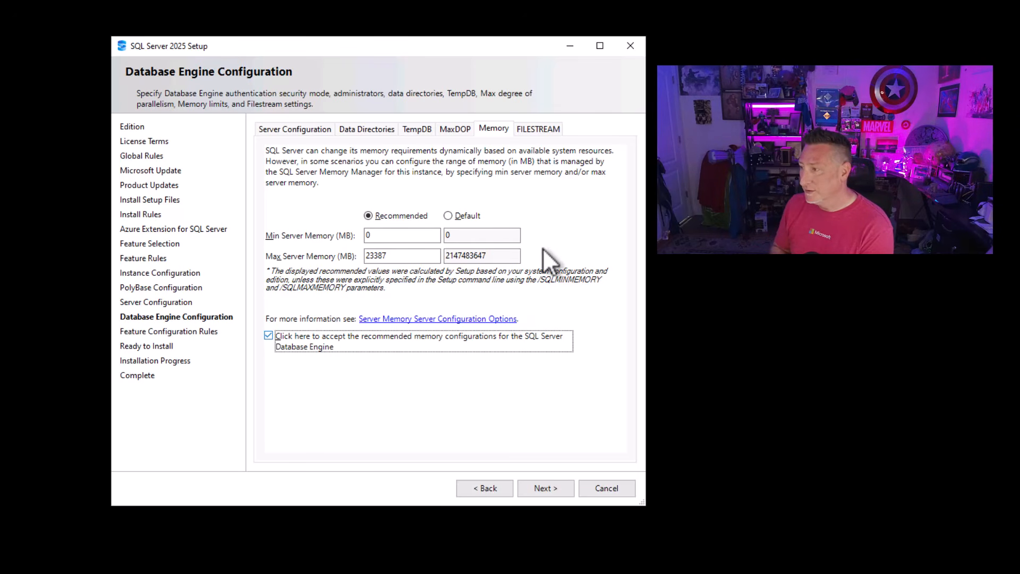
- Continue to the Ready to Install summary, start the SQL Server 2025 installation and minimize the setup window
click(553, 488)
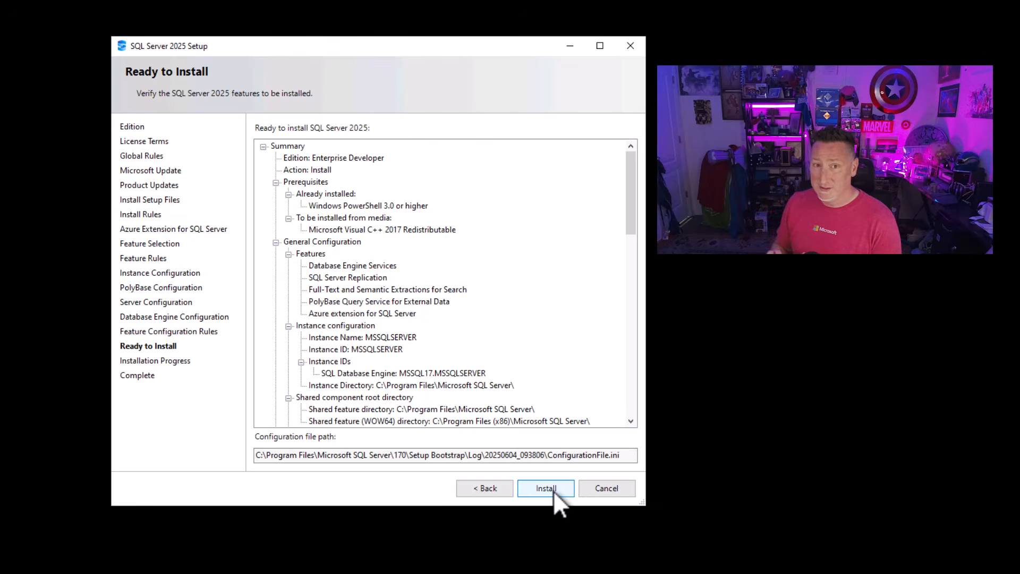
click(553, 489)
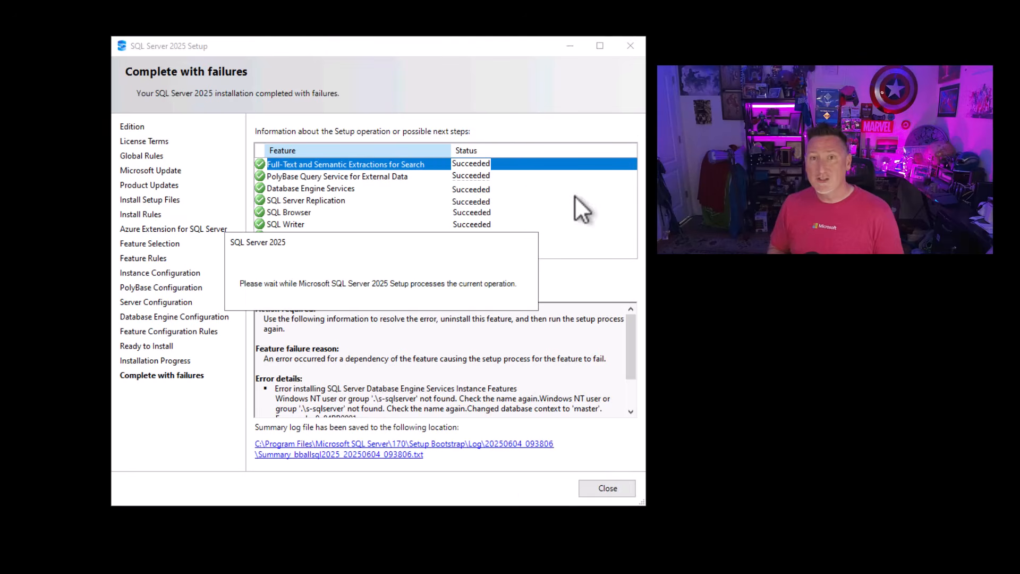
click(571, 45)
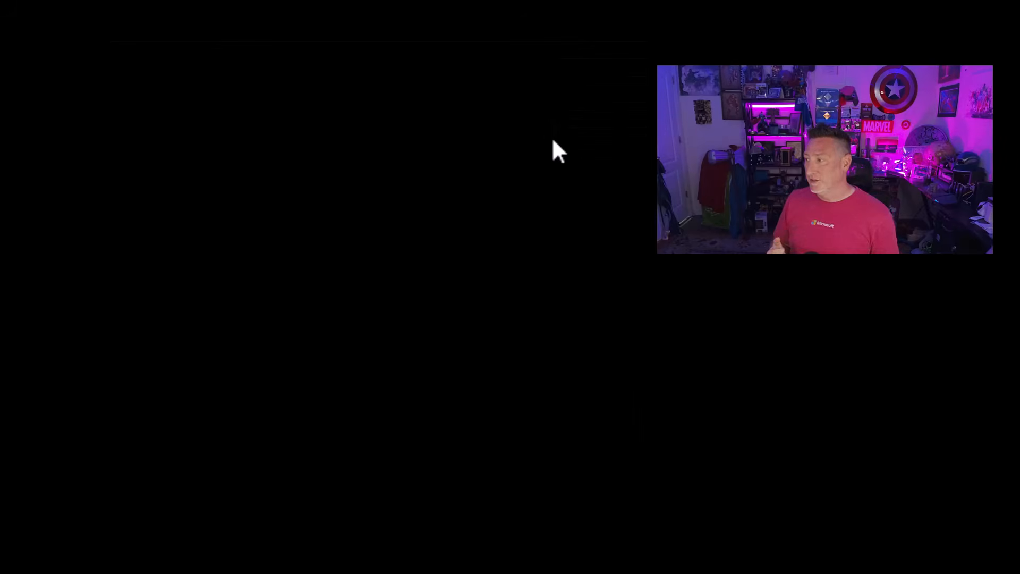
- From SQL Server Installation Center, go to the SQL Server Management Tools download page and download and launch the SSMS 21 installer
click(299, 563)
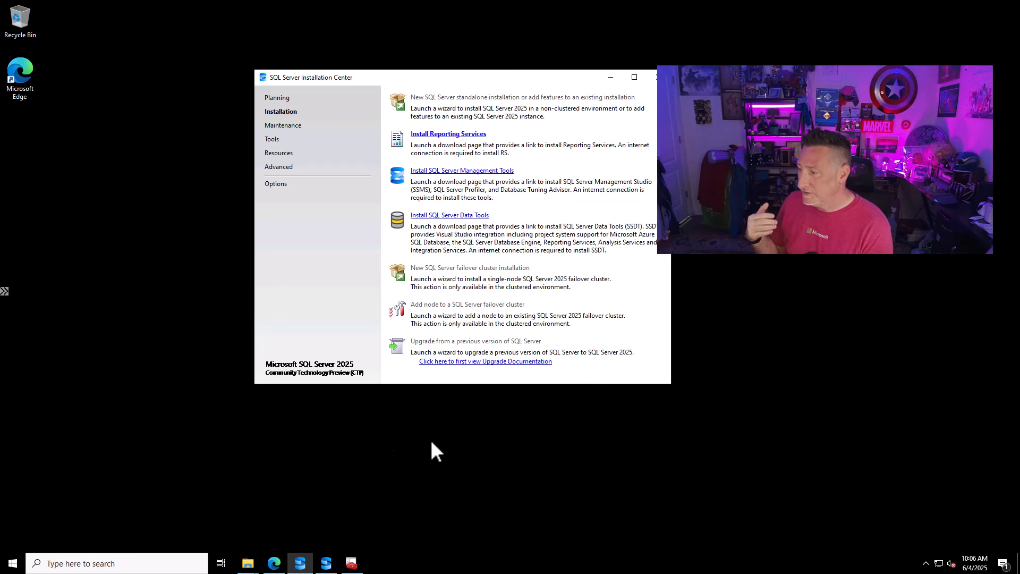
click(455, 171)
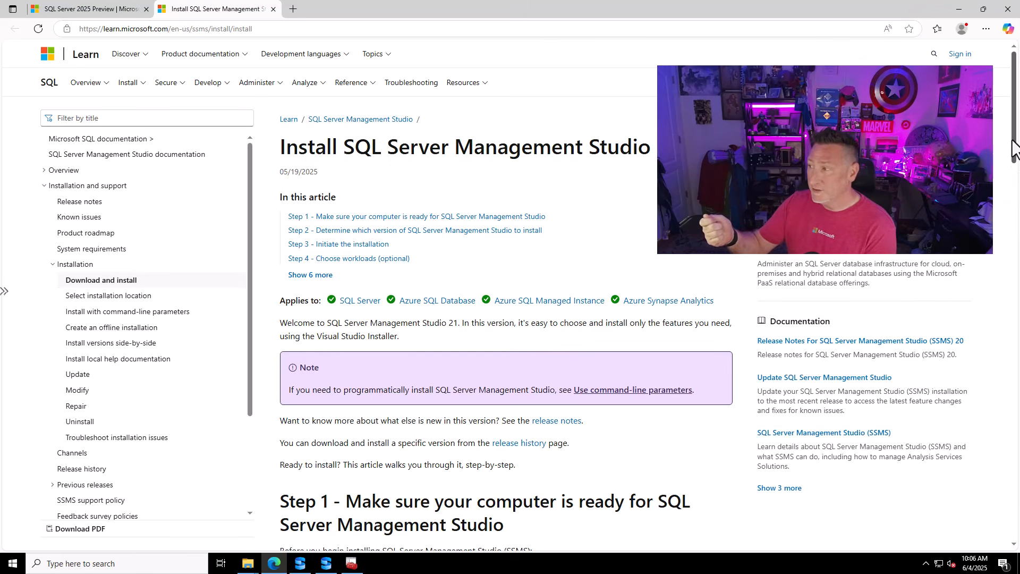
scroll(1015, 149, down, 3)
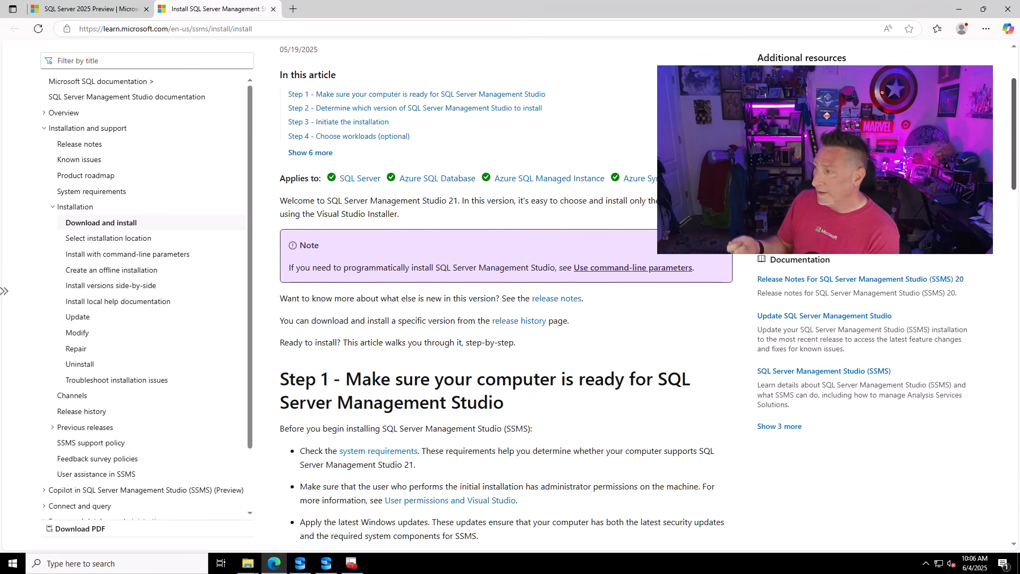
scroll(1017, 199, down, 1)
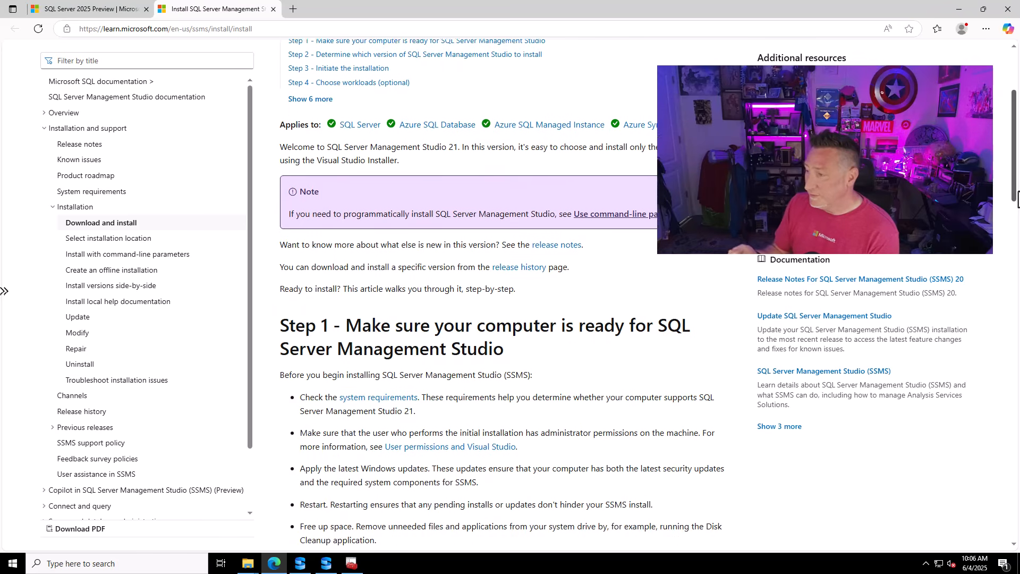
drag(1017, 199, 1016, 276)
click(353, 340)
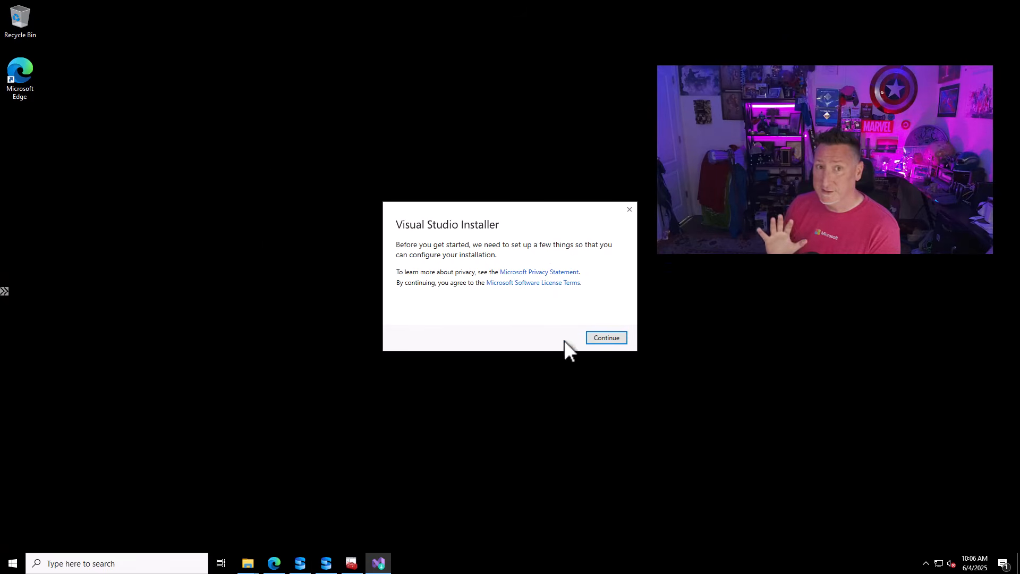
- Install SQL Server Management Studio 21 with the AI Assistance, Hybrid and Migration, Code tools and Business Intelligence workloads
click(606, 338)
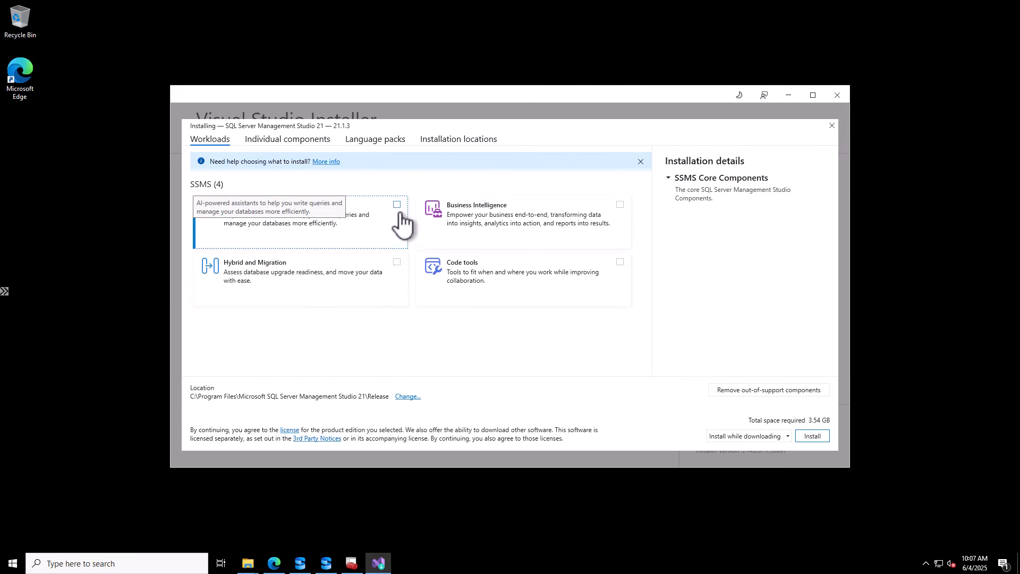
click(398, 212)
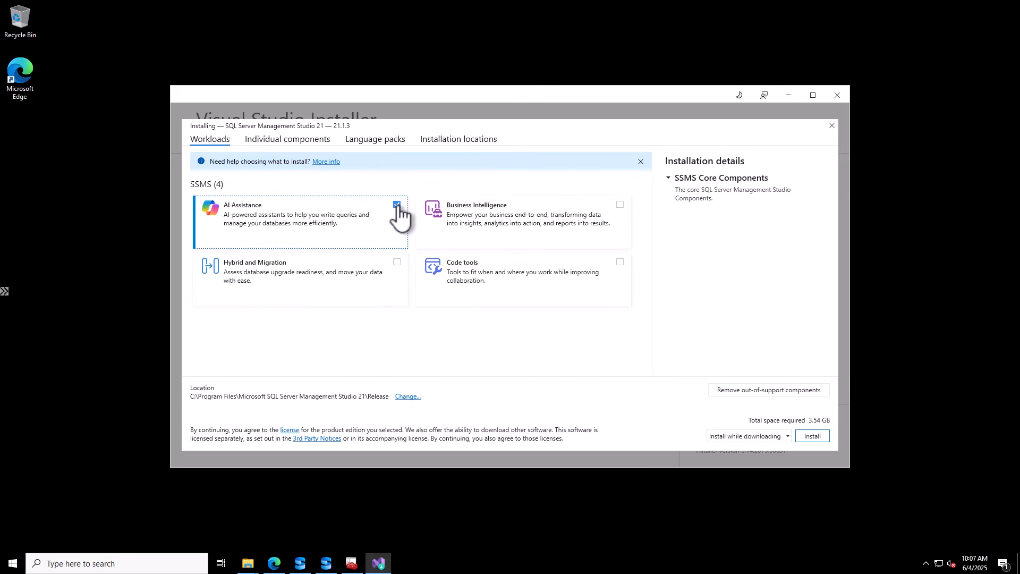
click(397, 264)
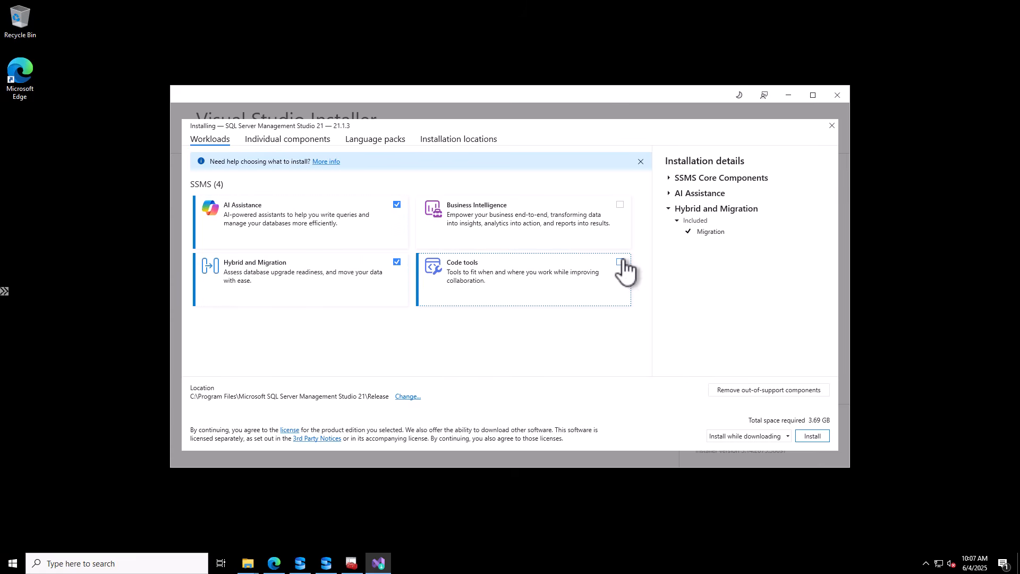
click(620, 261)
click(621, 205)
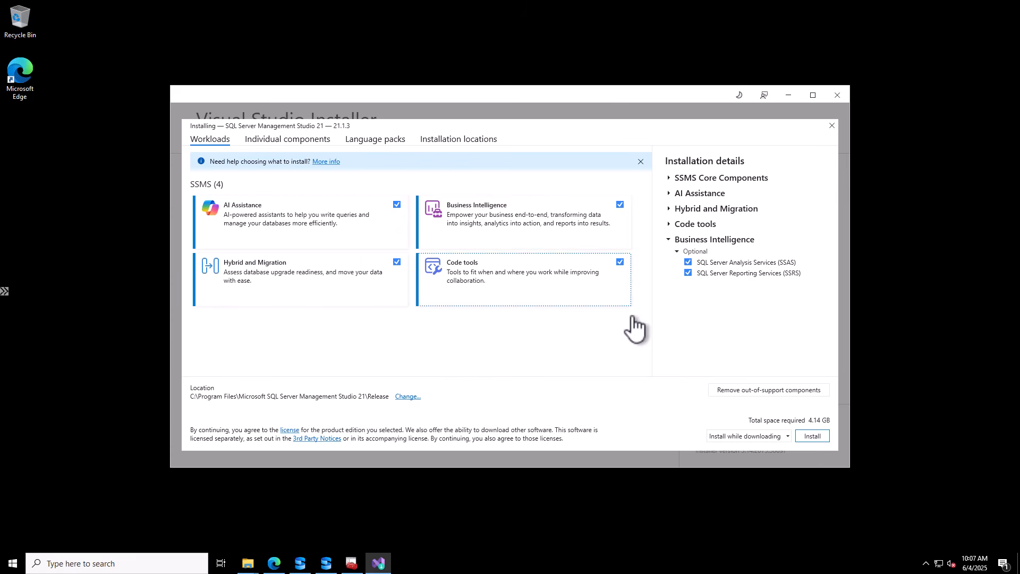
click(812, 436)
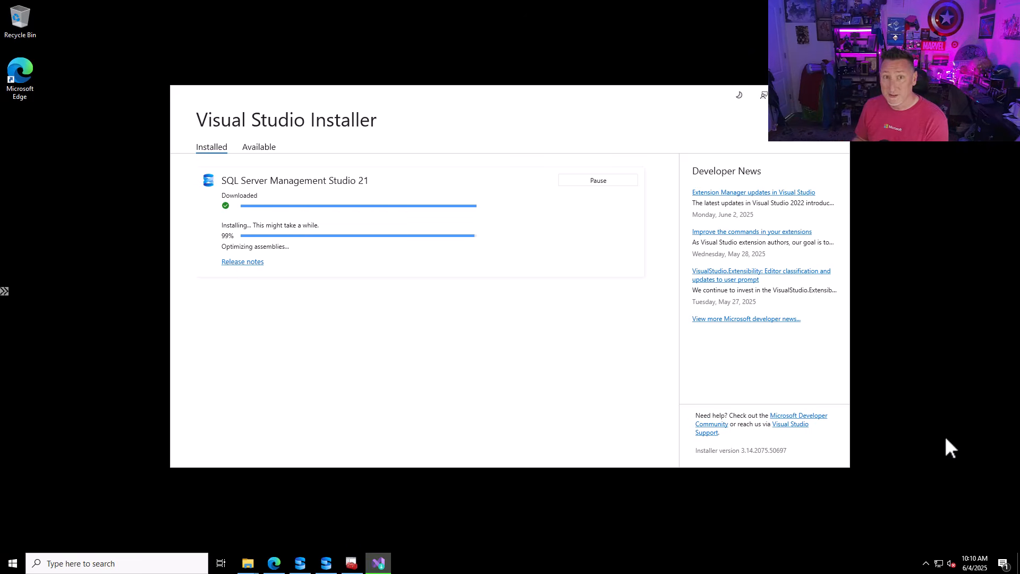
- Dismiss the finished Visual Studio Installer, find and launch SQL Server Management Studio, and skip the account sign-in
click(626, 305)
click(124, 565)
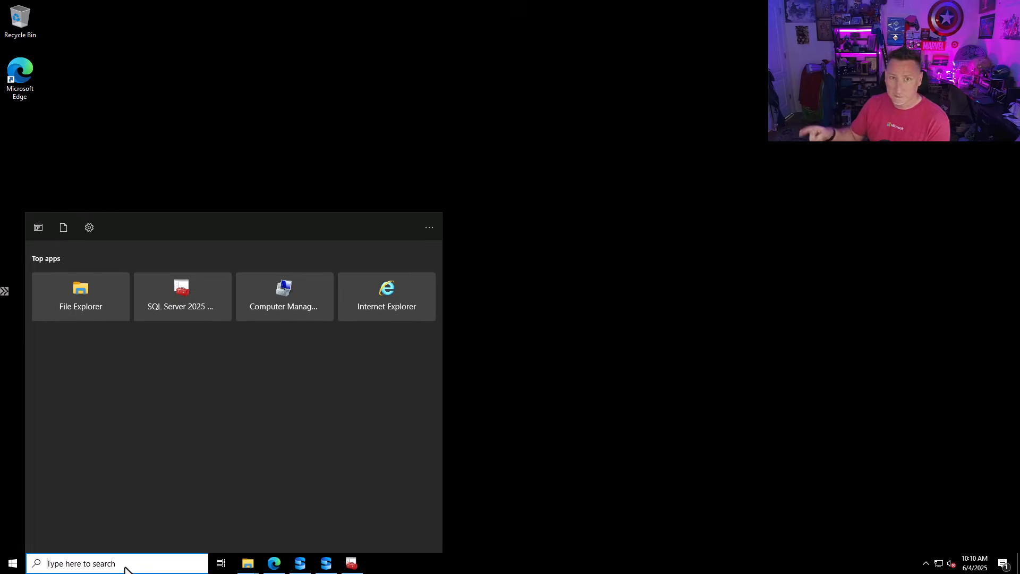
text(sql ser)
click(159, 339)
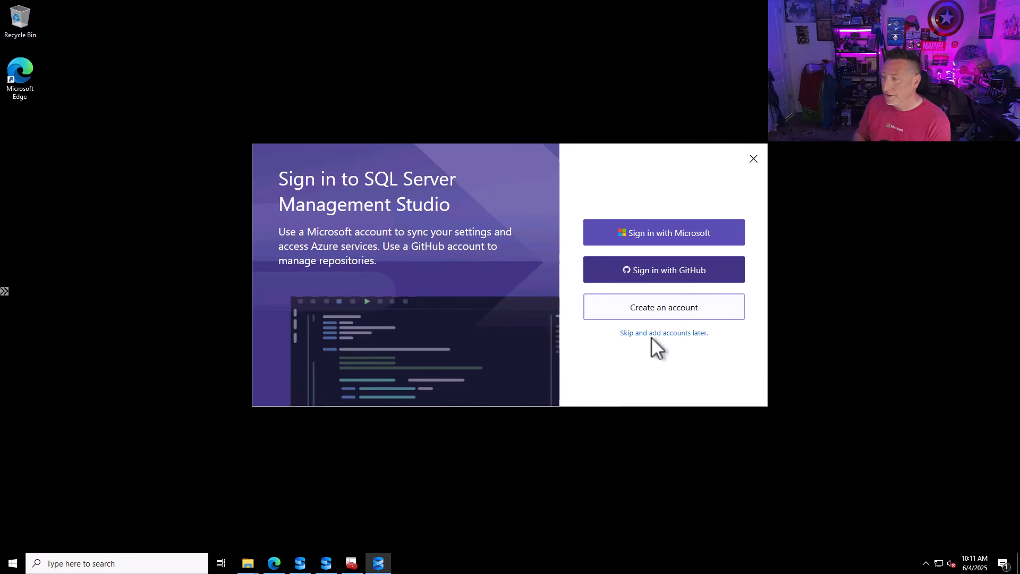
click(684, 333)
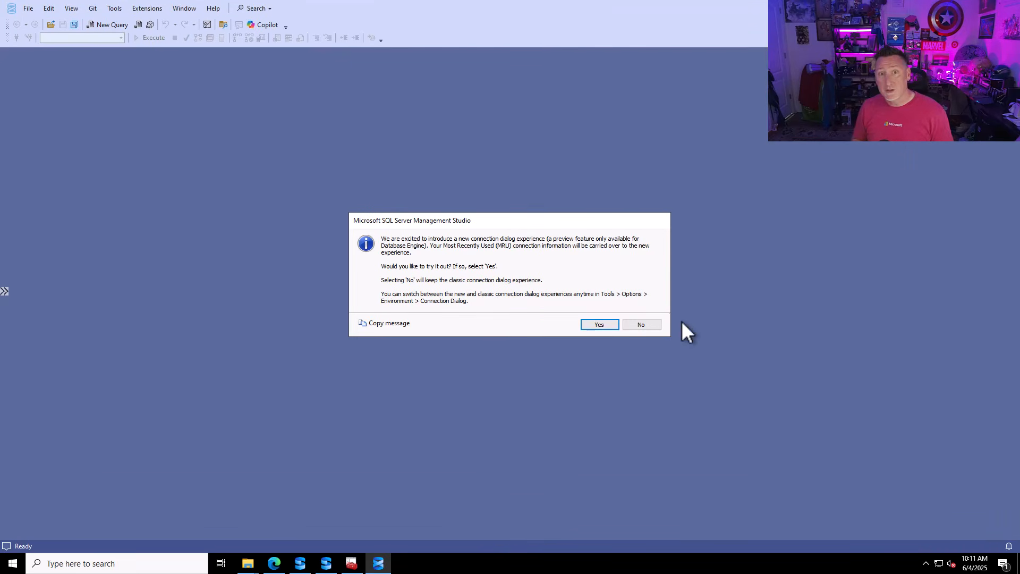
- Keep the classic connection dialog and connect to the local Database Engine with Windows Authentication, trusting the server certificate
click(641, 325)
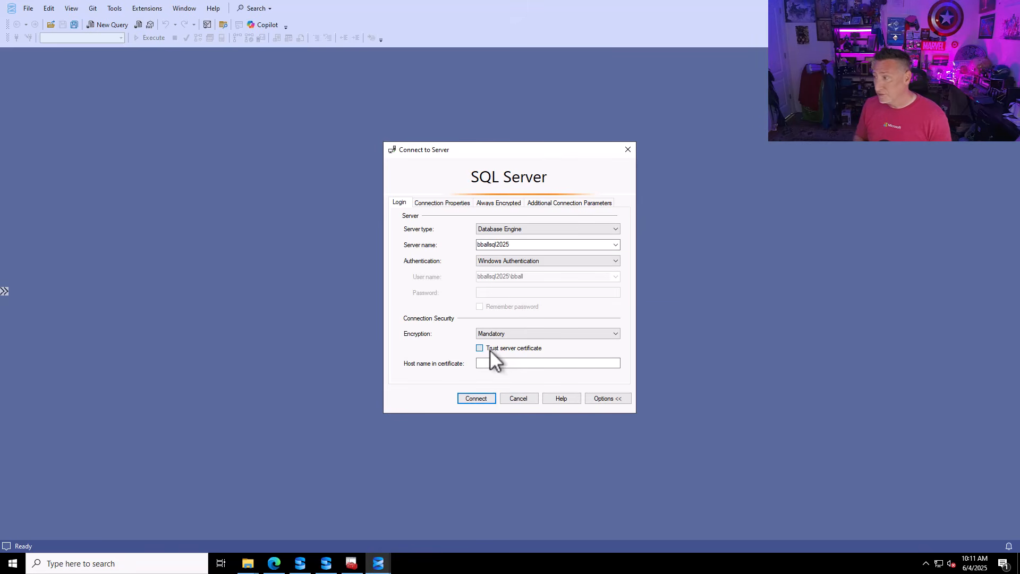
click(489, 349)
click(477, 398)
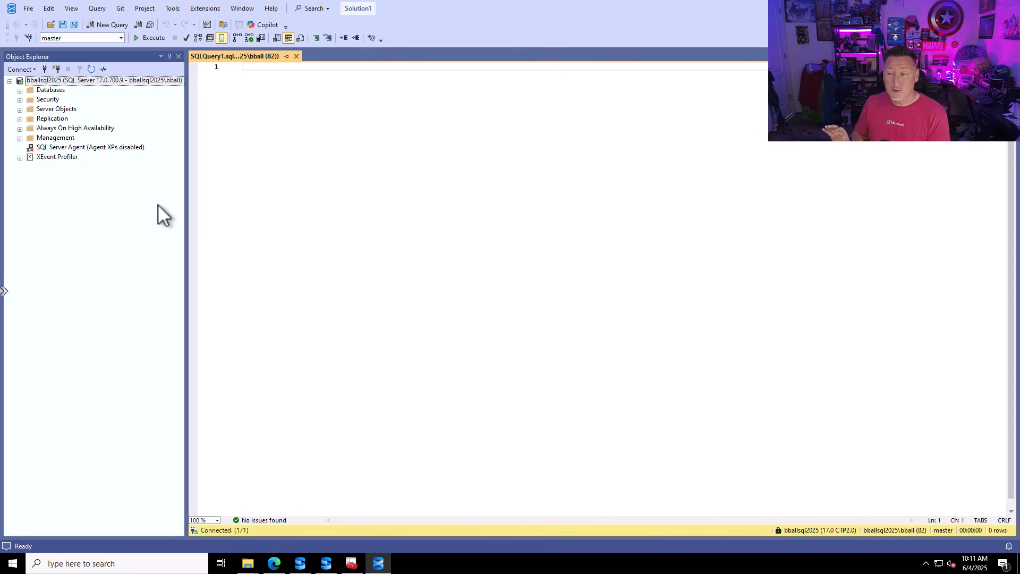
text(SELe)
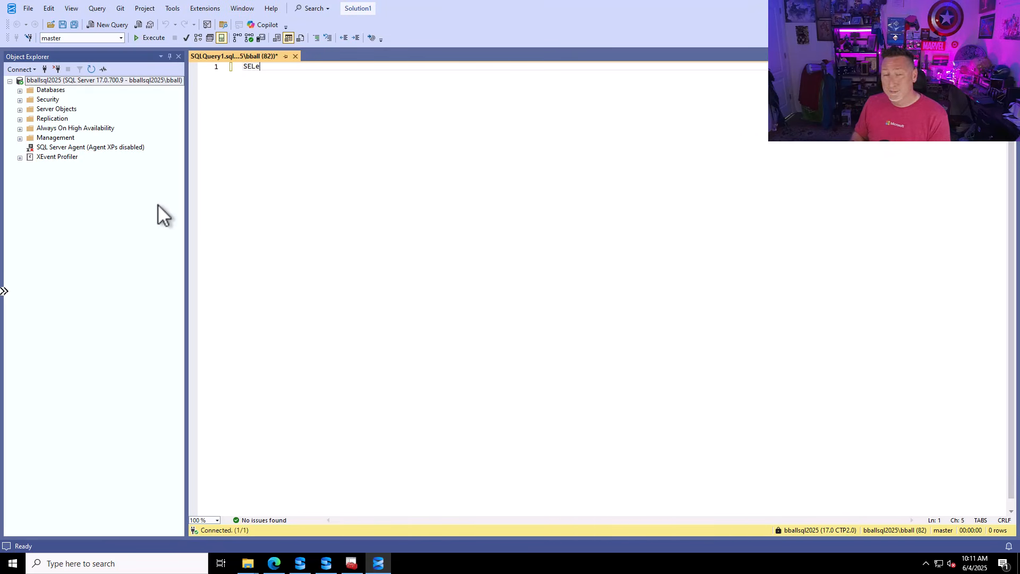
text(C)
key(BackSpace)
key(BackSpace)
text(E)
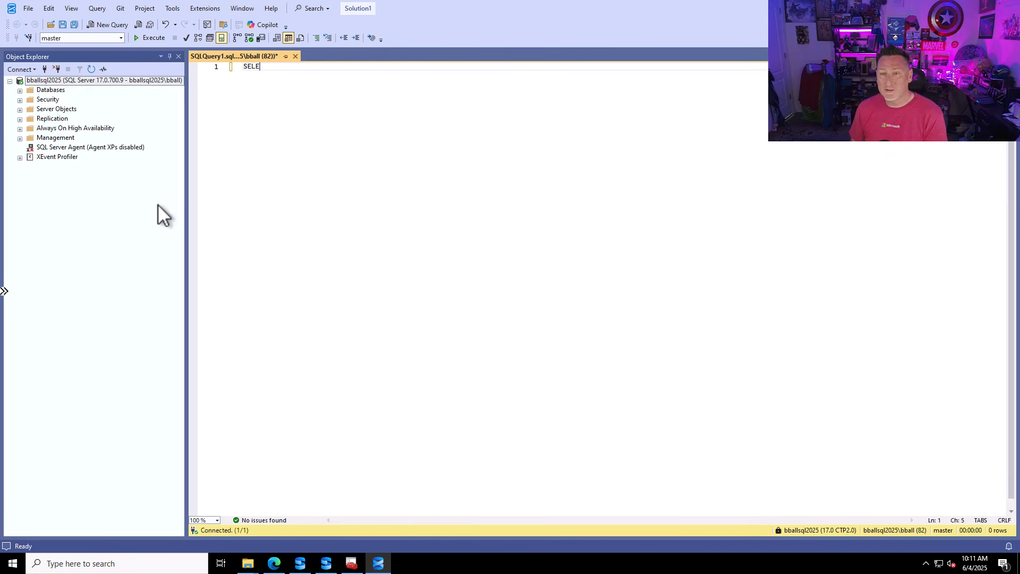
text(CT @@)
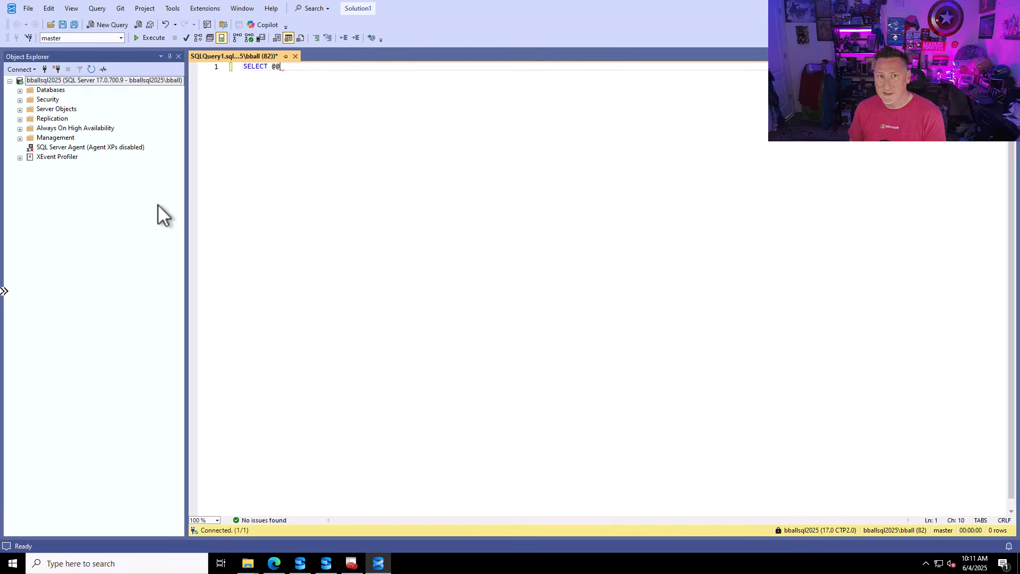
text(Versi)
key(Tab)
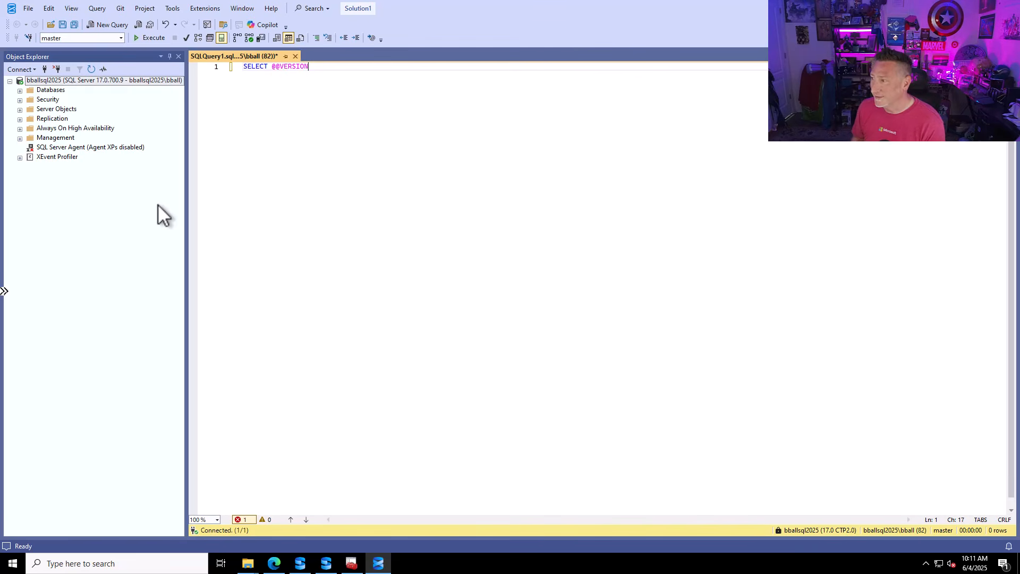
key(F5)
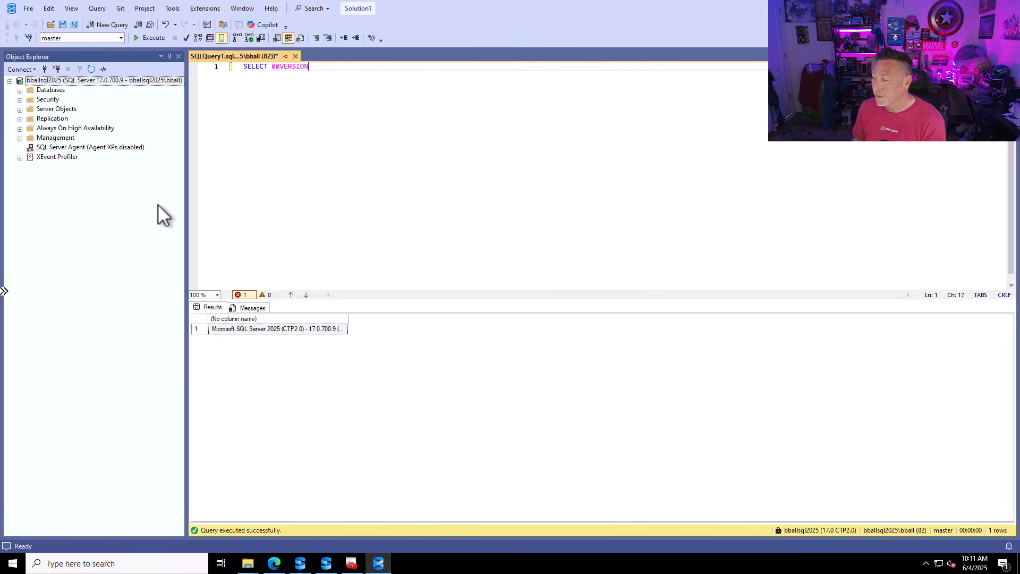
double_click(347, 319)
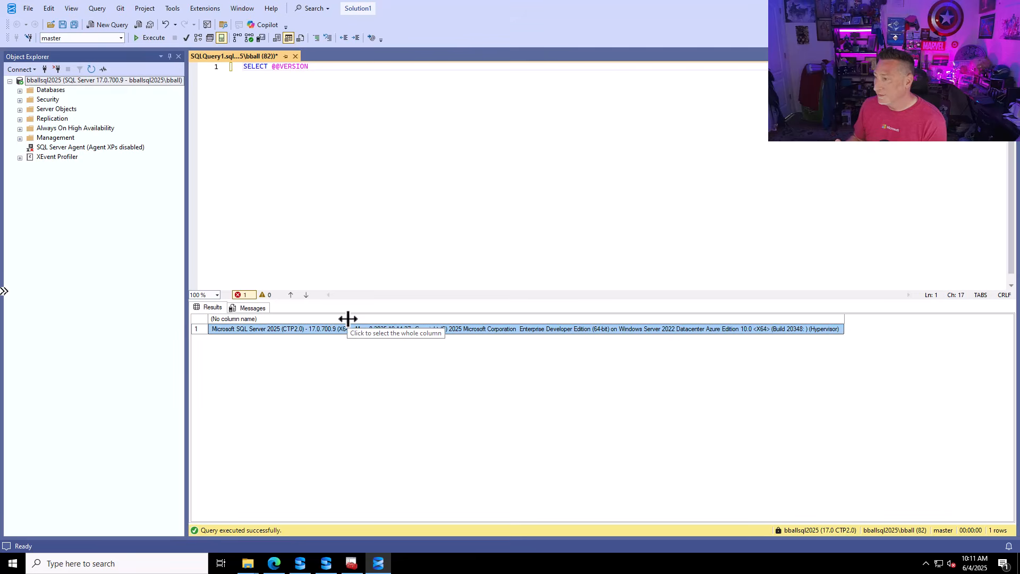